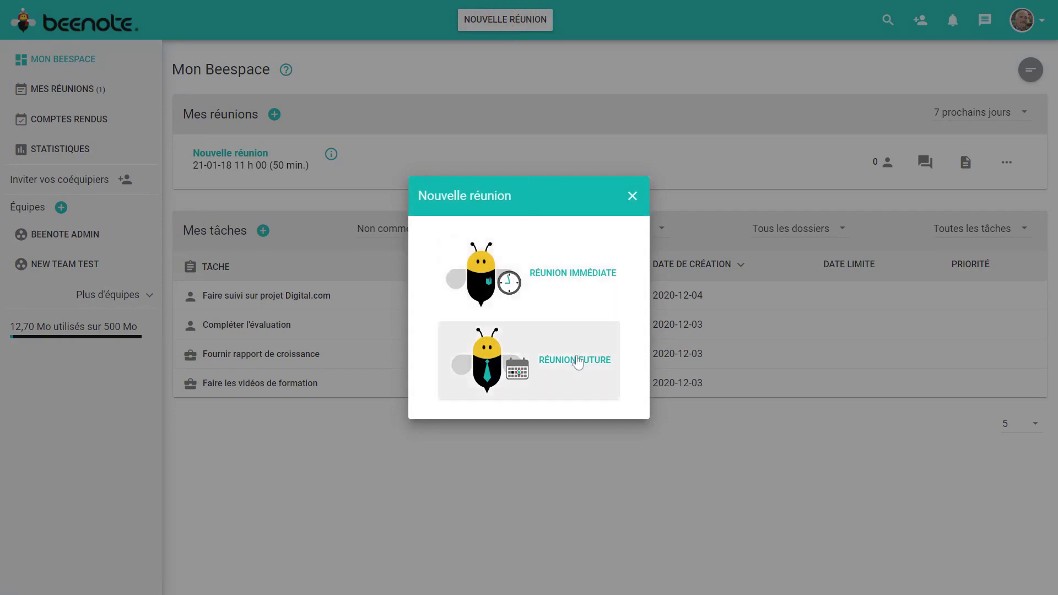
# Step: Create a future meeting and collapse the status legend beside the agenda form
pyautogui.click(574, 361)
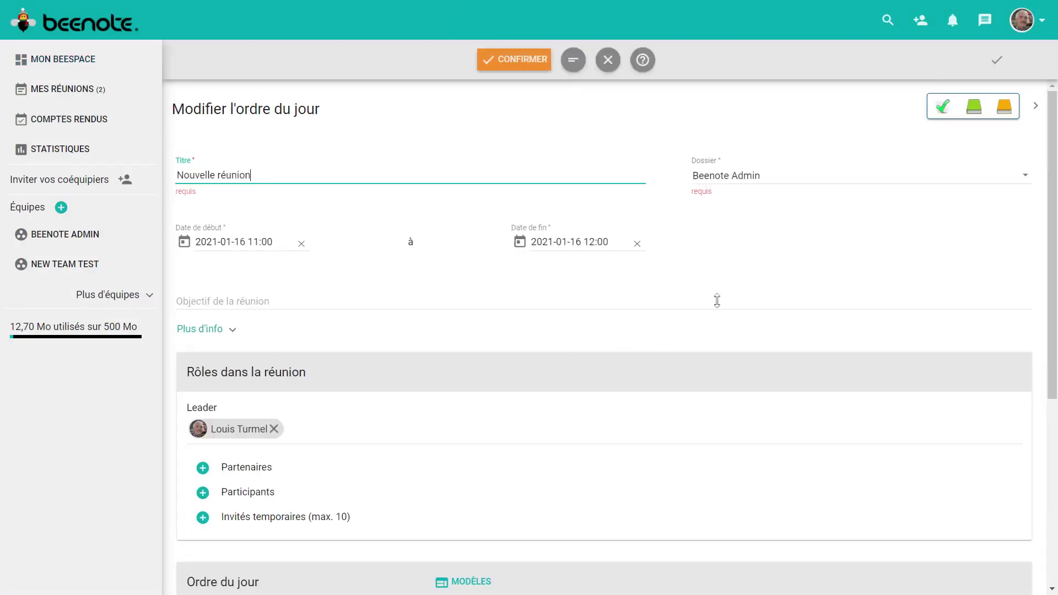
pyautogui.click(1037, 107)
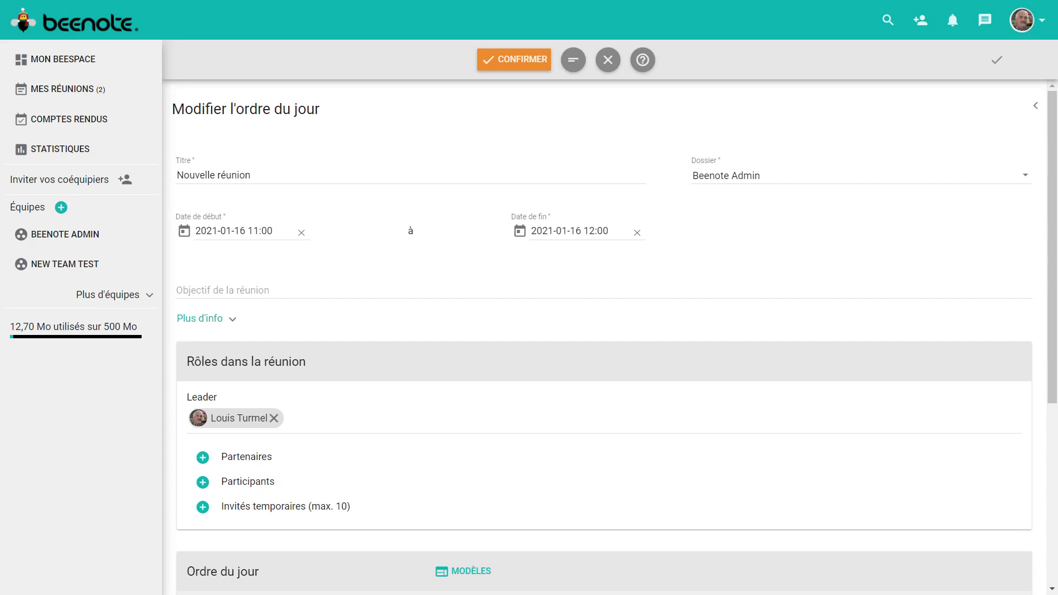
pyautogui.click(252, 176)
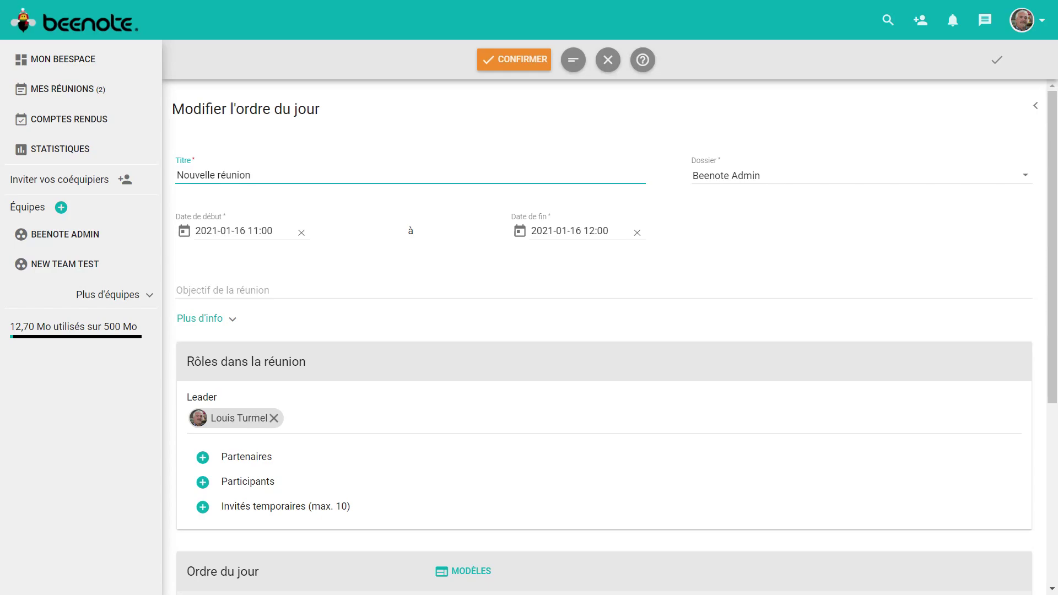
# Step: Set the meeting's start date to 18 January 2021 at 11:00
pyautogui.click(184, 231)
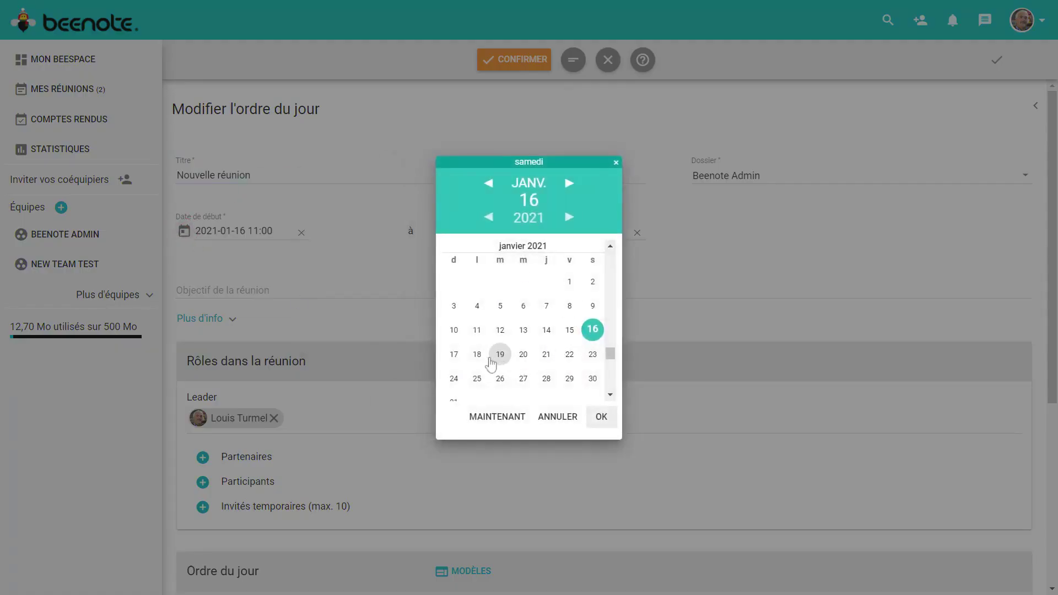
pyautogui.click(477, 355)
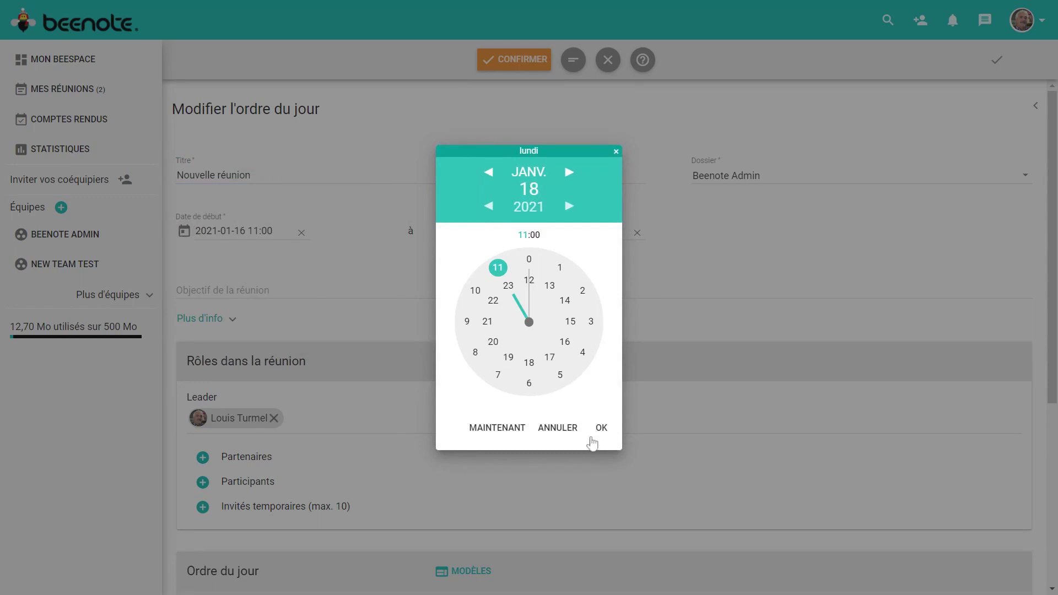
pyautogui.click(601, 430)
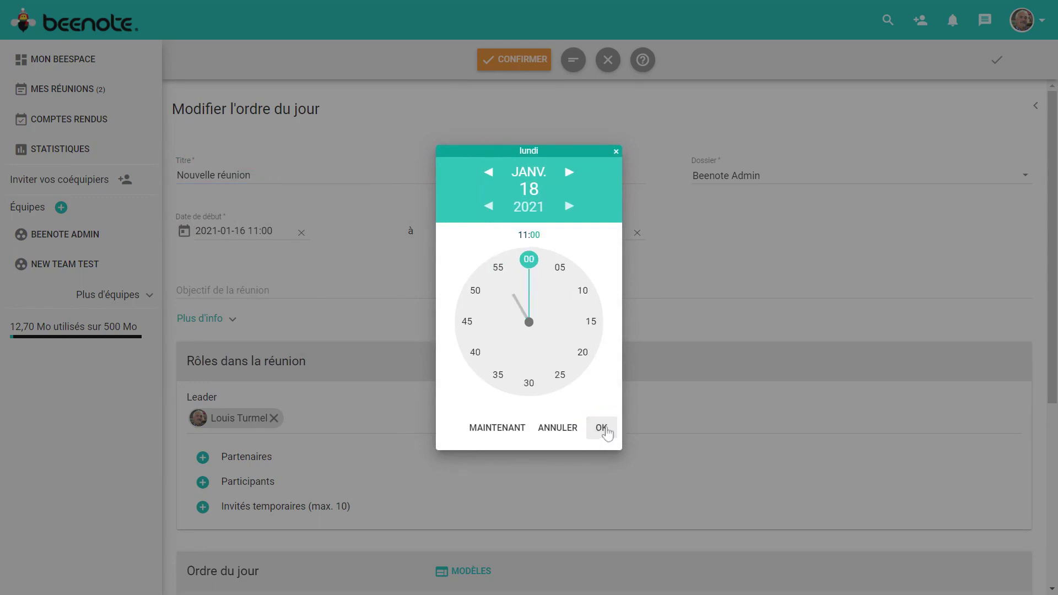
pyautogui.click(600, 429)
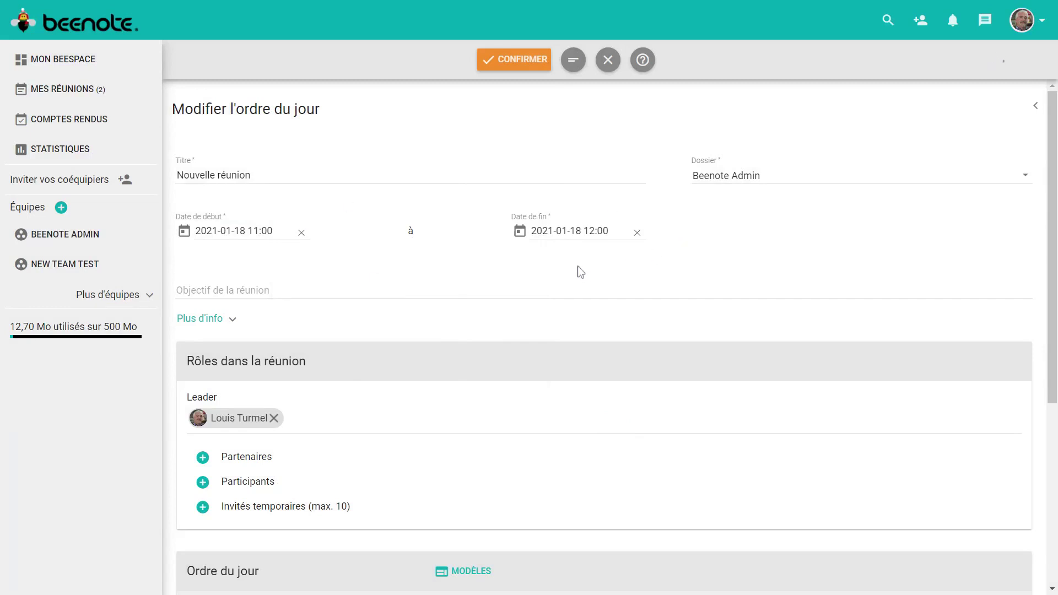
# Step: Expand the extra meeting details and go through the objective, address, virtual meeting URL and supplementary information fields
pyautogui.click(222, 290)
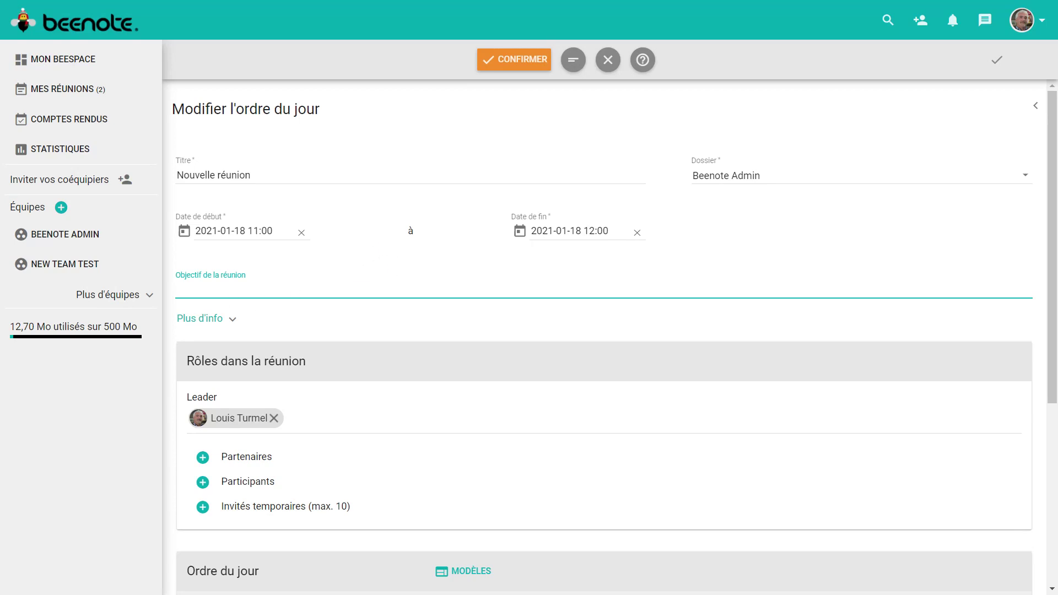
pyautogui.scroll(-1, 357, 282)
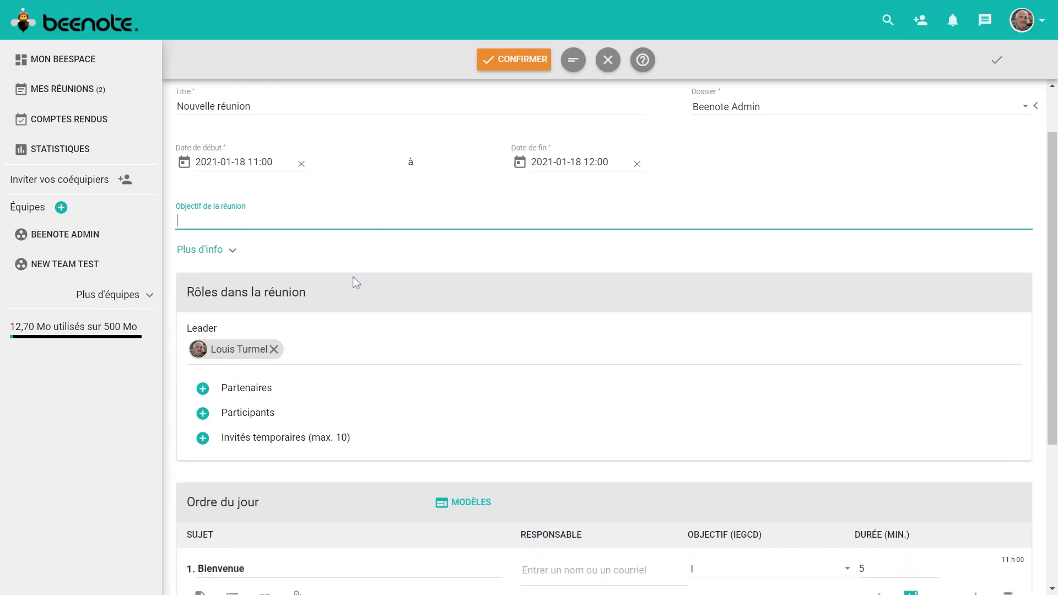
pyautogui.click(231, 256)
pyautogui.click(190, 278)
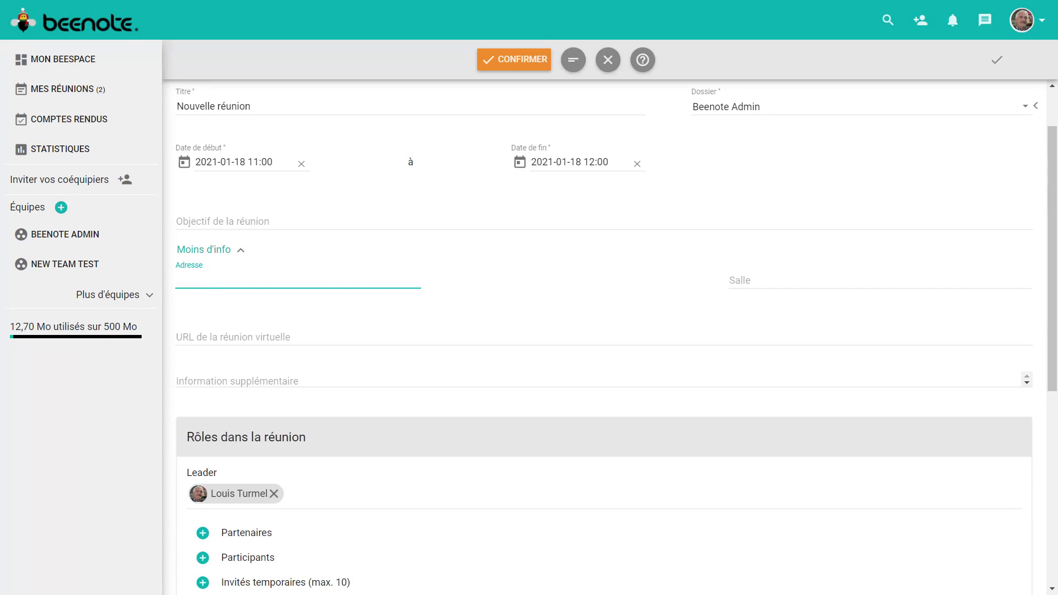
pyautogui.click(185, 337)
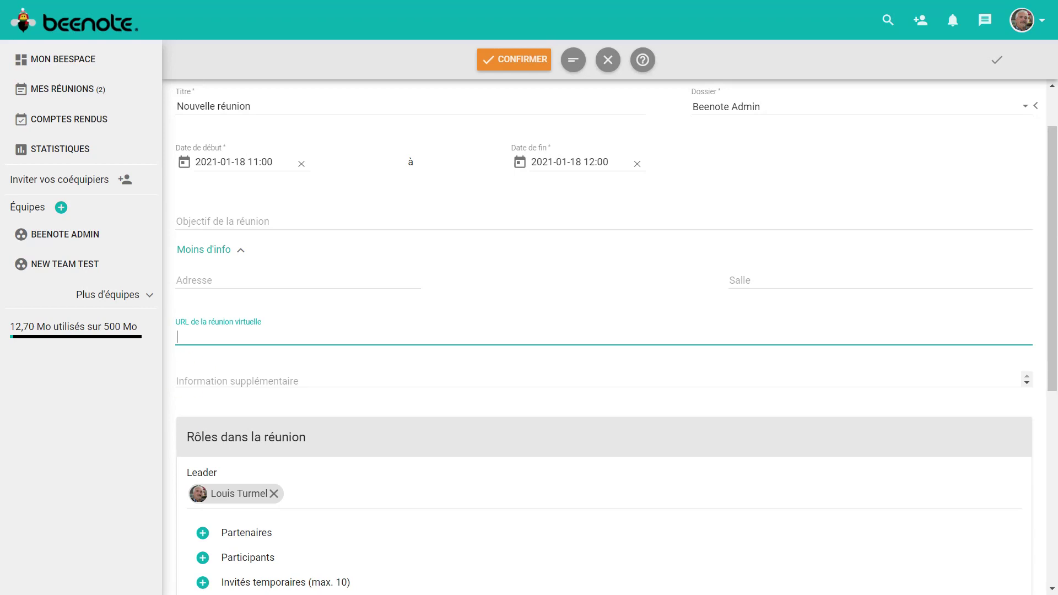
pyautogui.click(184, 380)
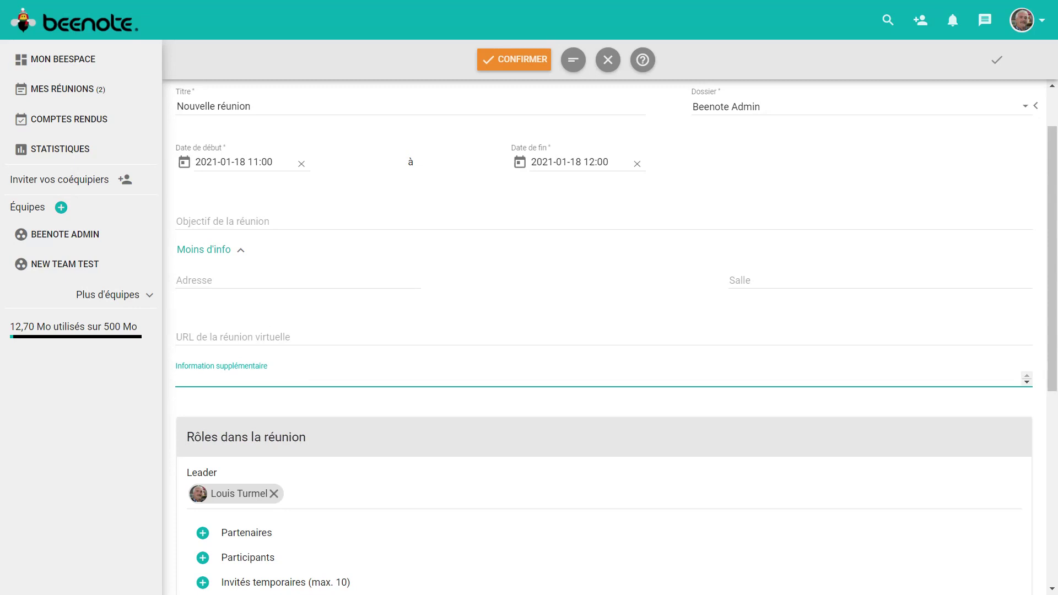
# Step: Replace the meeting leader with another colleague and add the removed leader as a partner
pyautogui.scroll(-4, 291, 355)
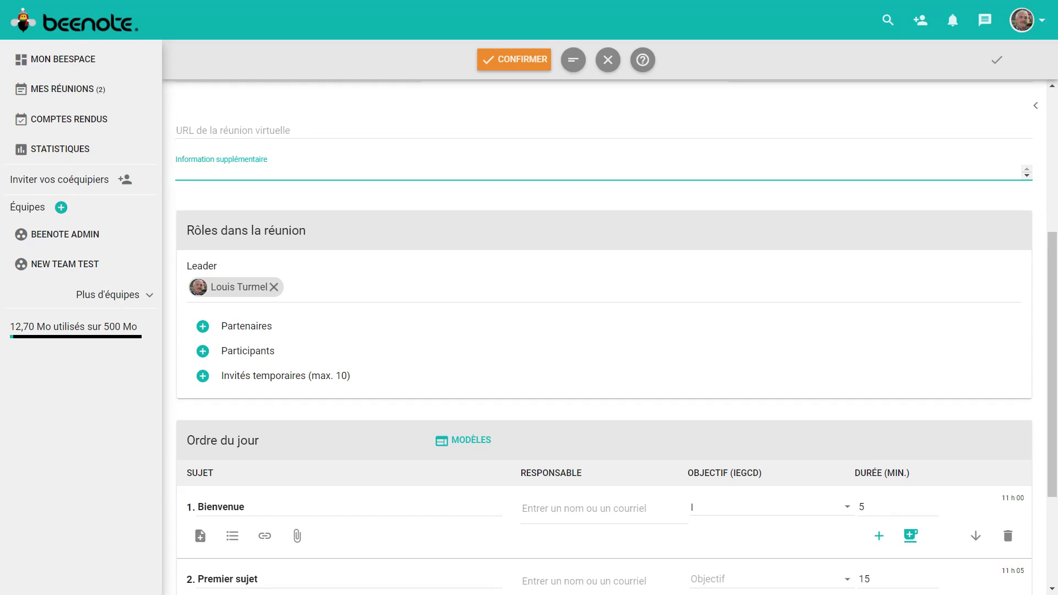
pyautogui.click(273, 287)
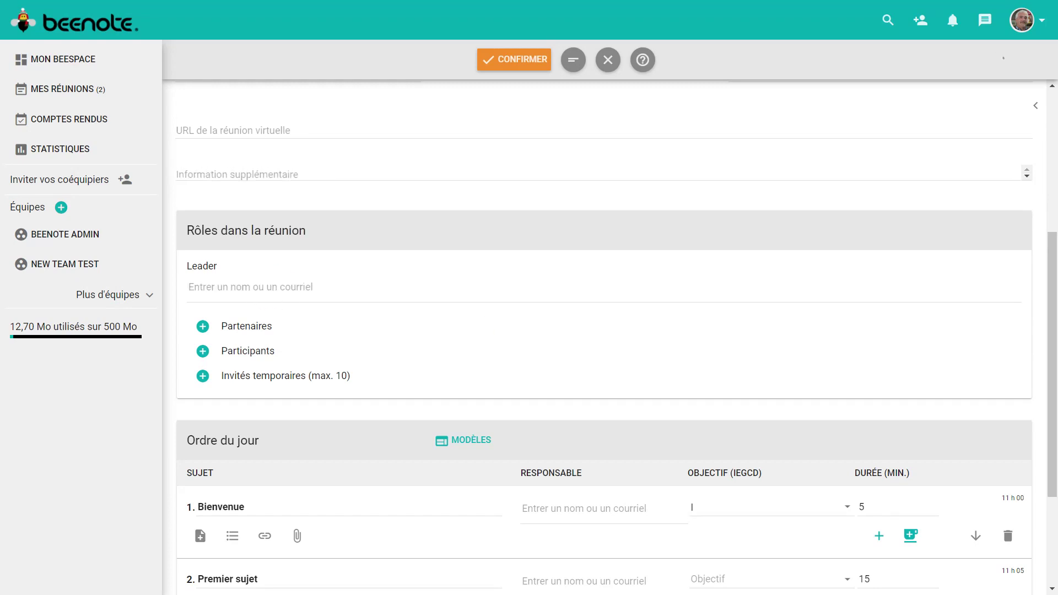
pyautogui.write('oscar')
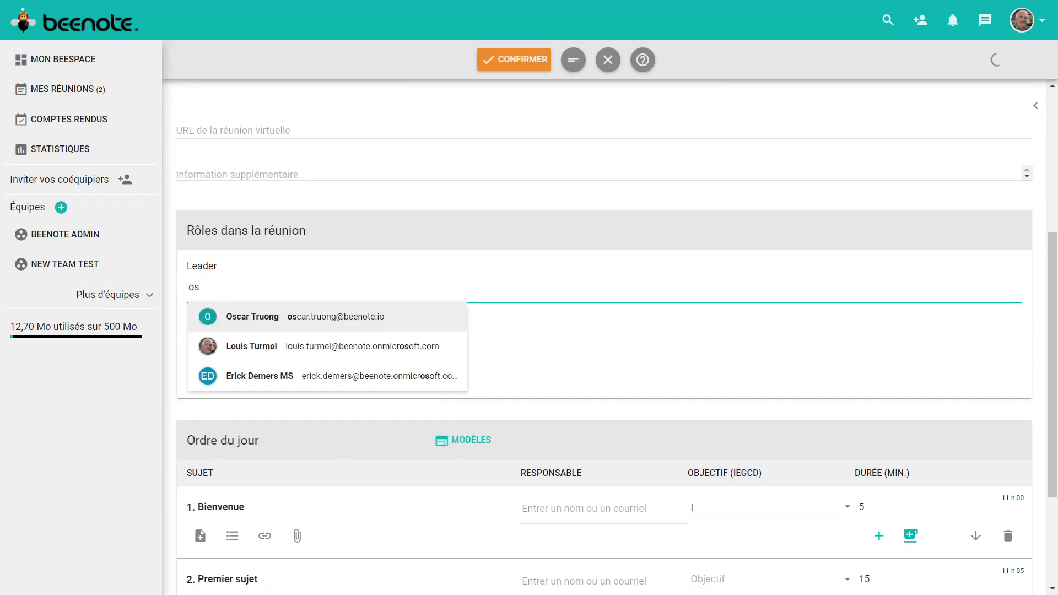
pyautogui.click(307, 322)
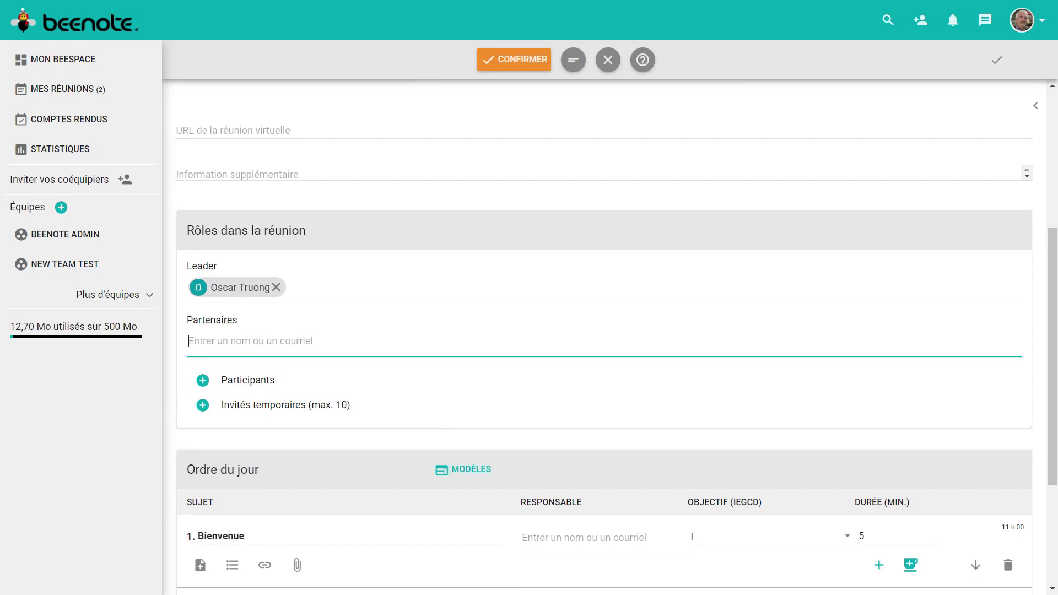
pyautogui.write('louis')
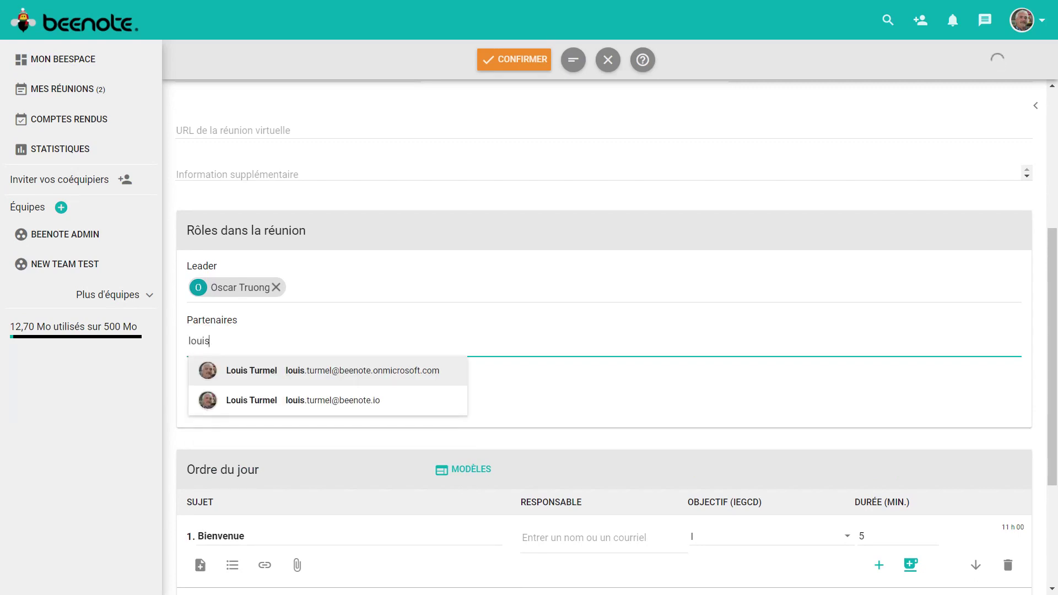
pyautogui.click(302, 394)
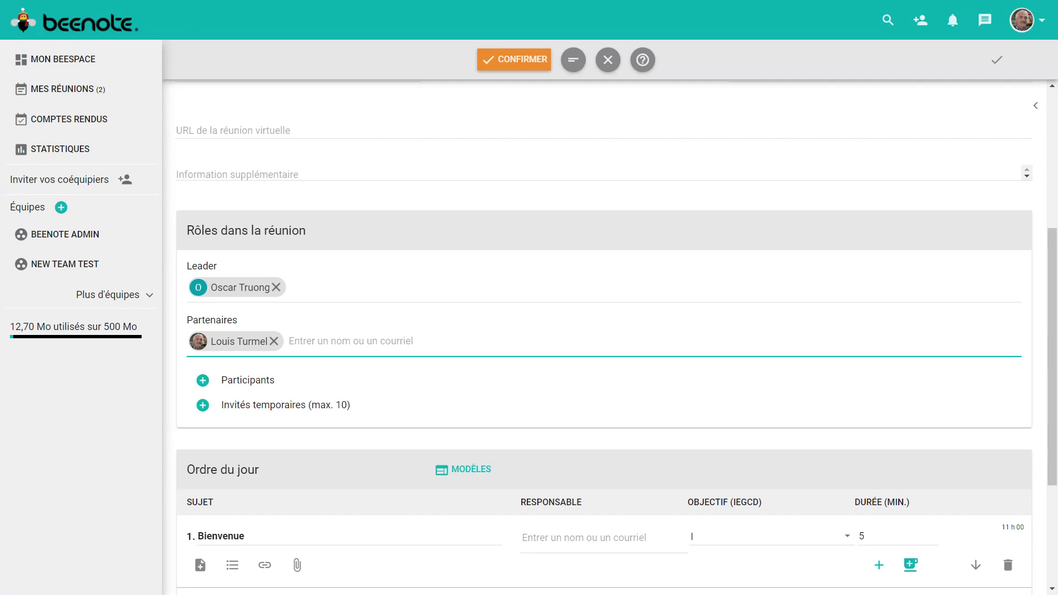
# Step: Delete the third topic, Deuxième sujet, from the agenda
pyautogui.scroll(-3, 389, 300)
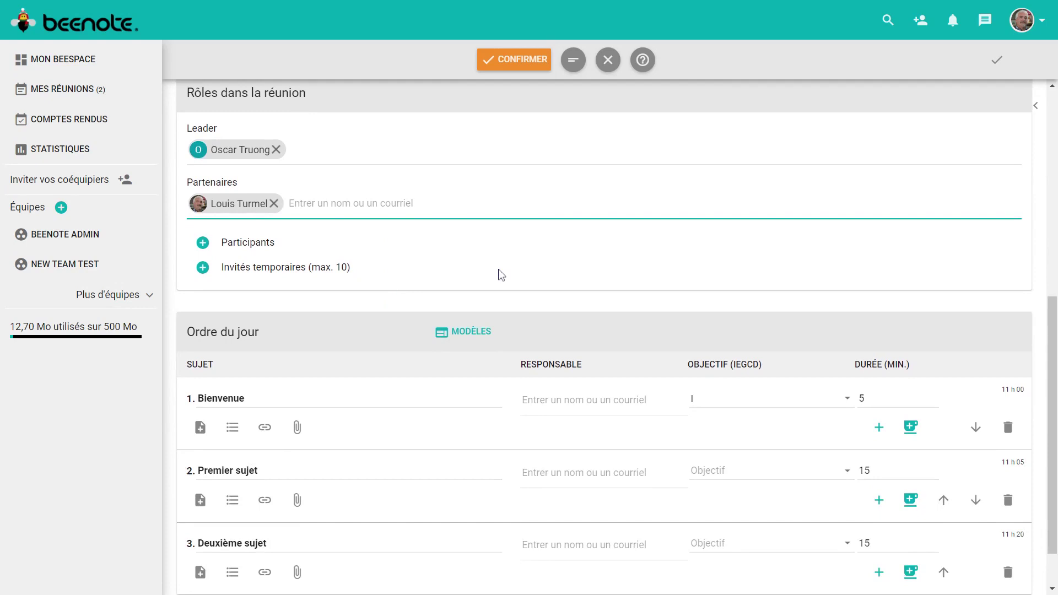
pyautogui.scroll(-1, 500, 275)
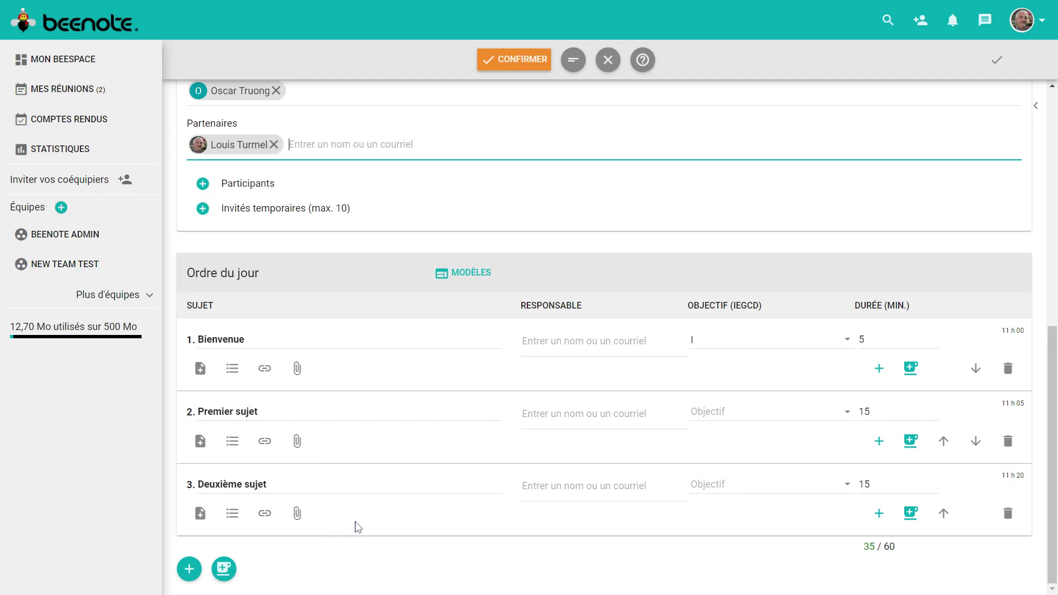
pyautogui.click(1007, 513)
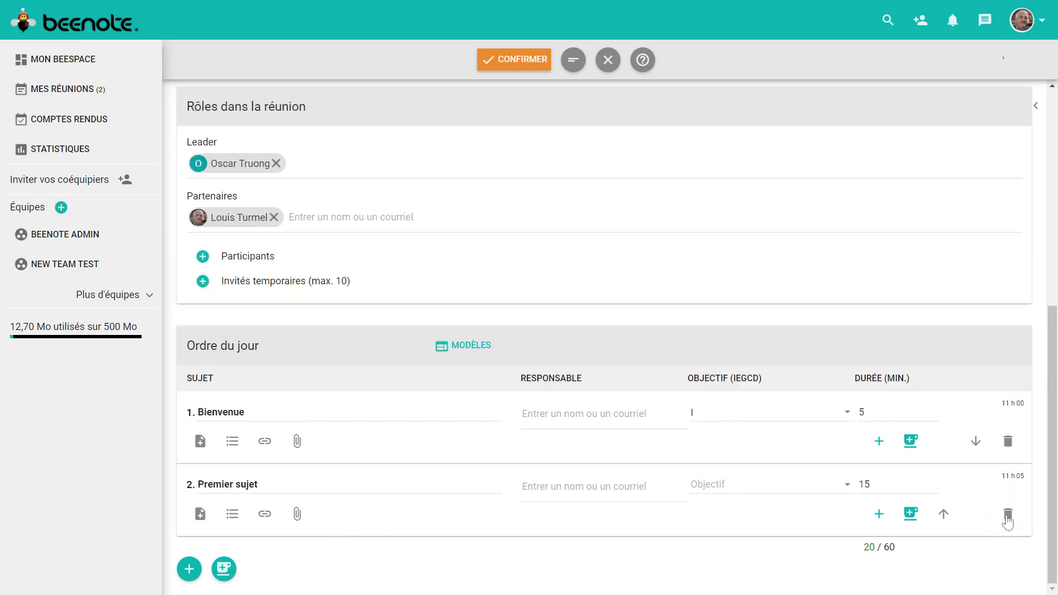
# Step: Replace the agenda with the Beenote template Réunion de gestion de projet
pyautogui.click(467, 347)
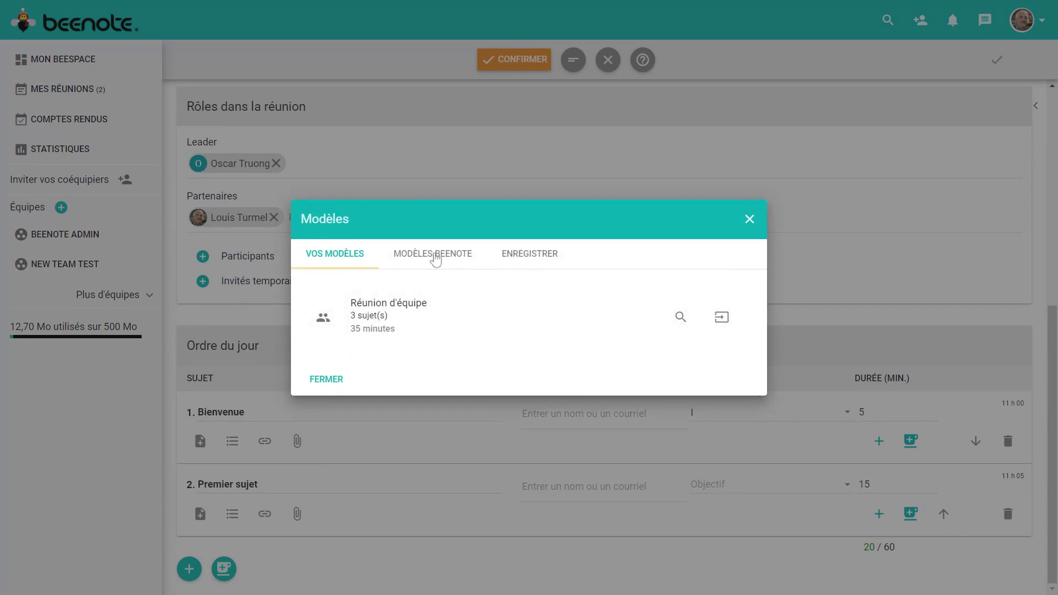
pyautogui.click(433, 254)
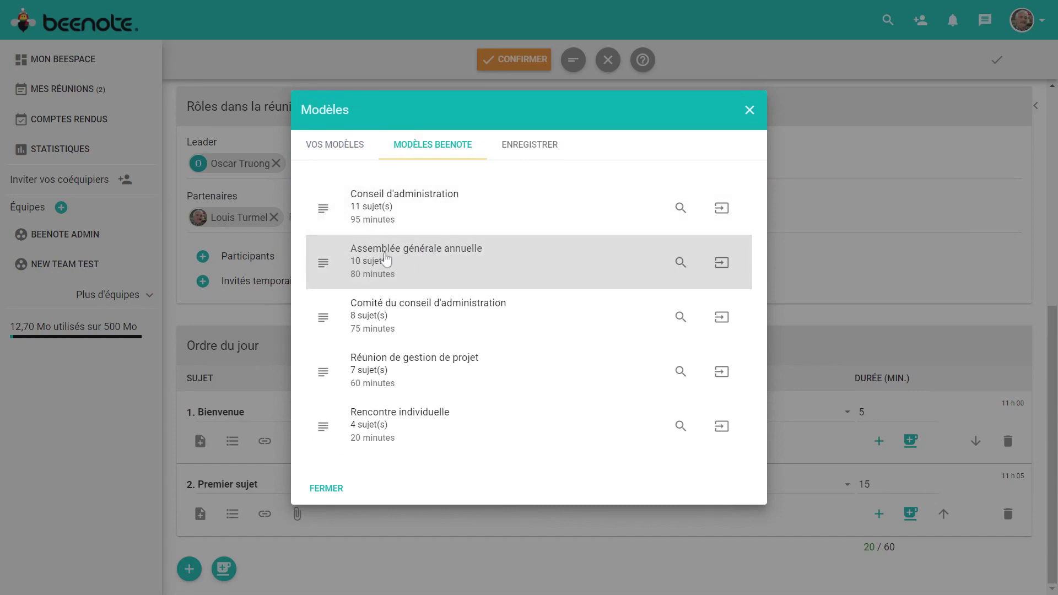
pyautogui.click(376, 366)
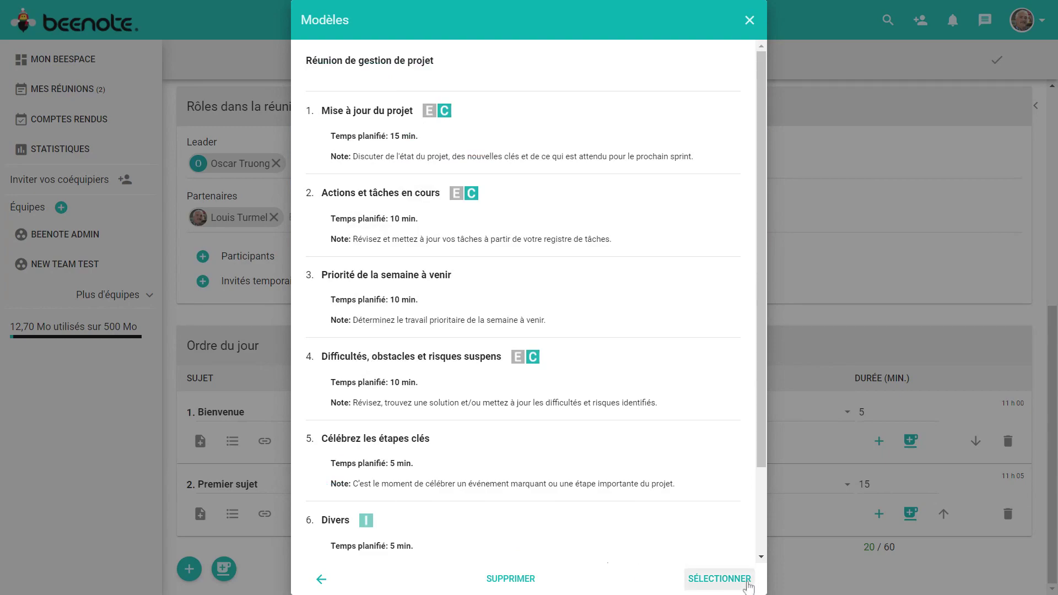
pyautogui.click(726, 582)
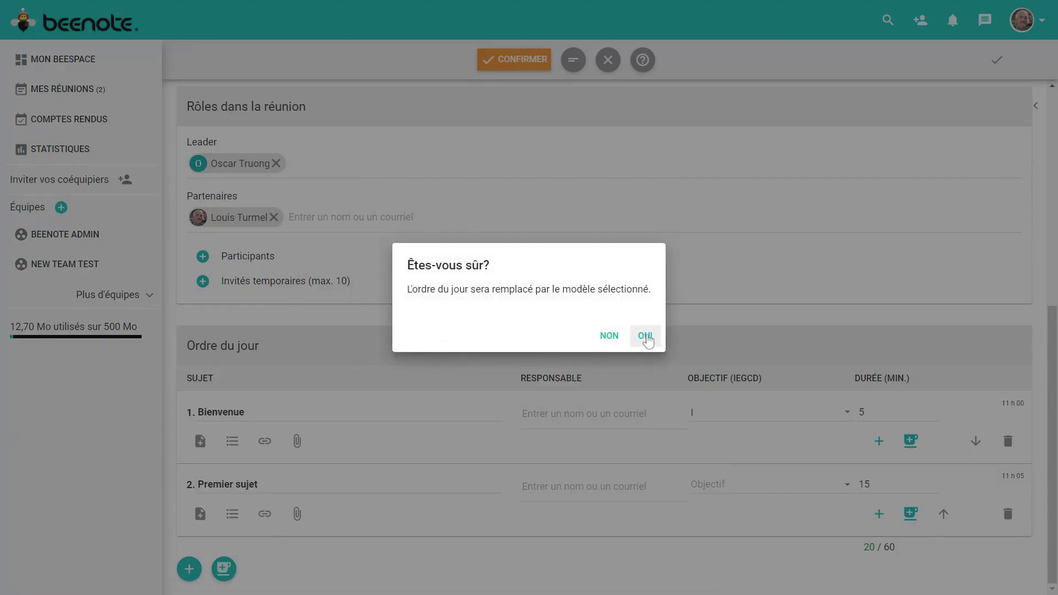
pyautogui.click(645, 337)
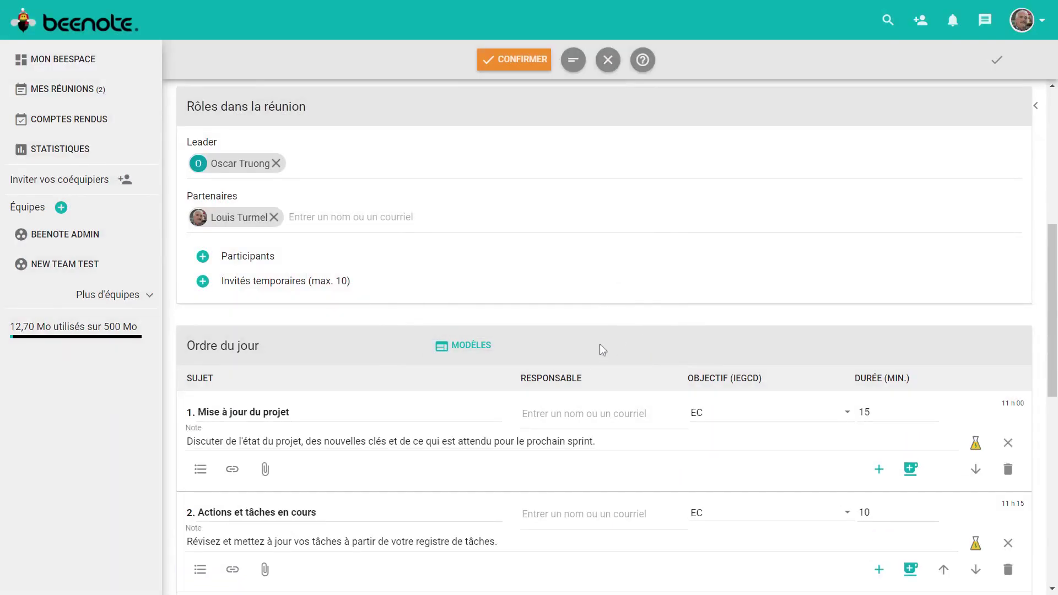
# Step: Make the meeting's partner responsible for the topic Mise à jour du projet and check its objective options
pyautogui.scroll(-8, 596, 345)
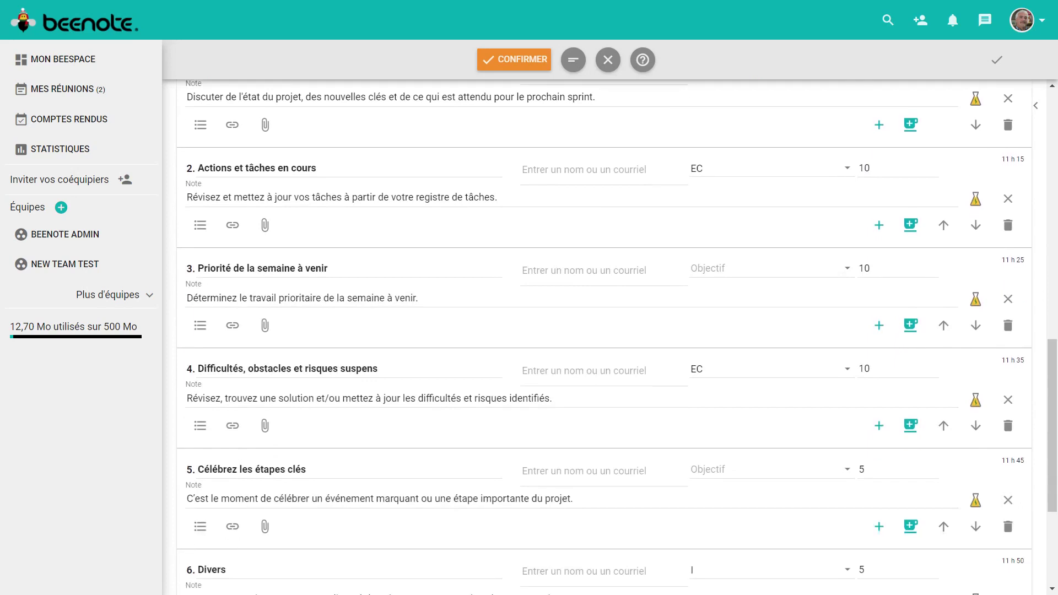
pyautogui.scroll(1, 593, 337)
pyautogui.scroll(-1, 593, 338)
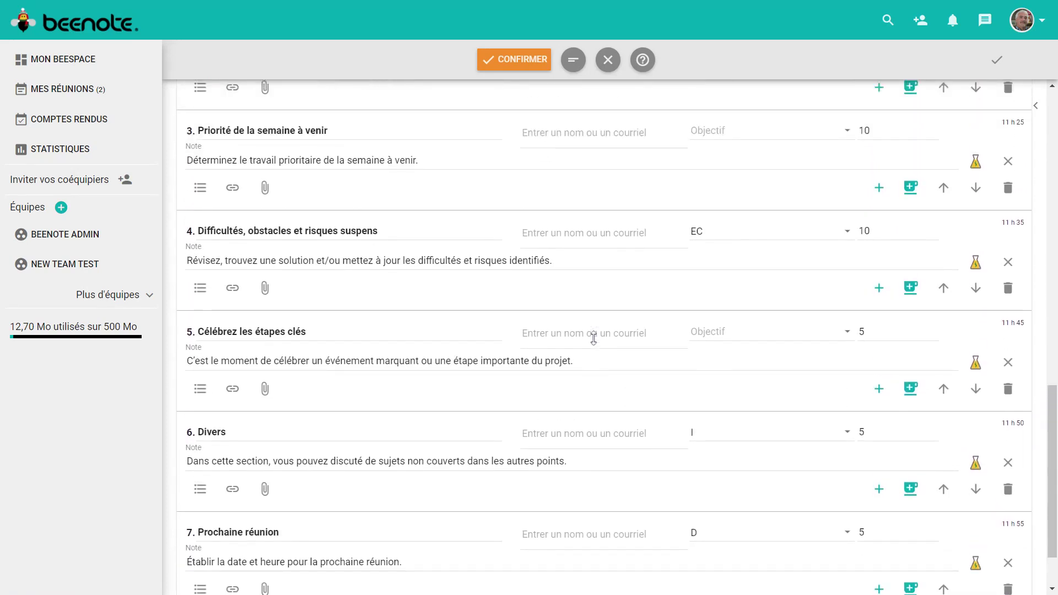
pyautogui.scroll(1, 593, 338)
pyautogui.scroll(5, 604, 338)
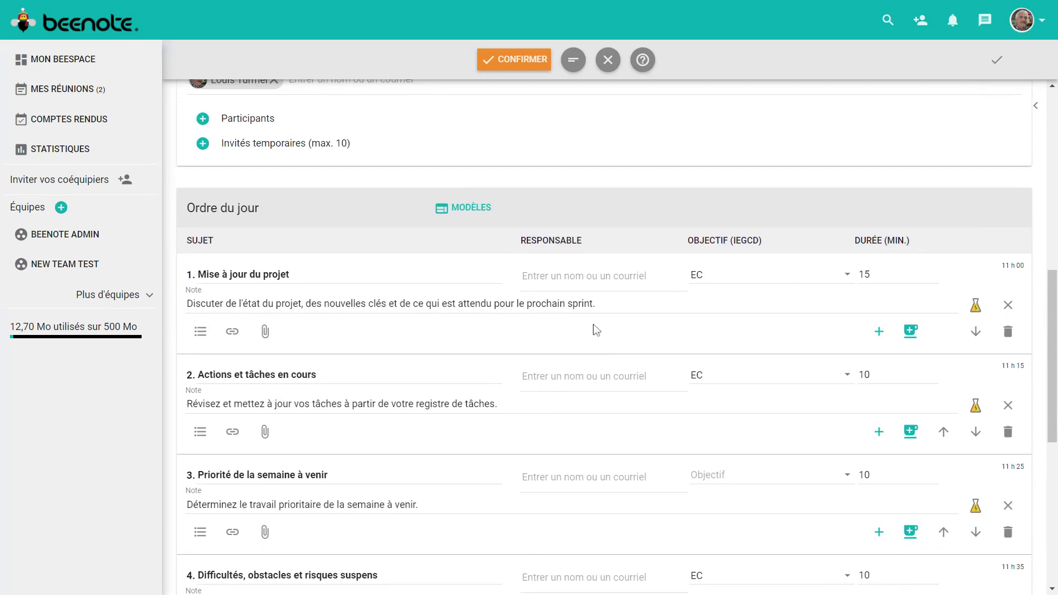
pyautogui.click(544, 275)
pyautogui.write('louis')
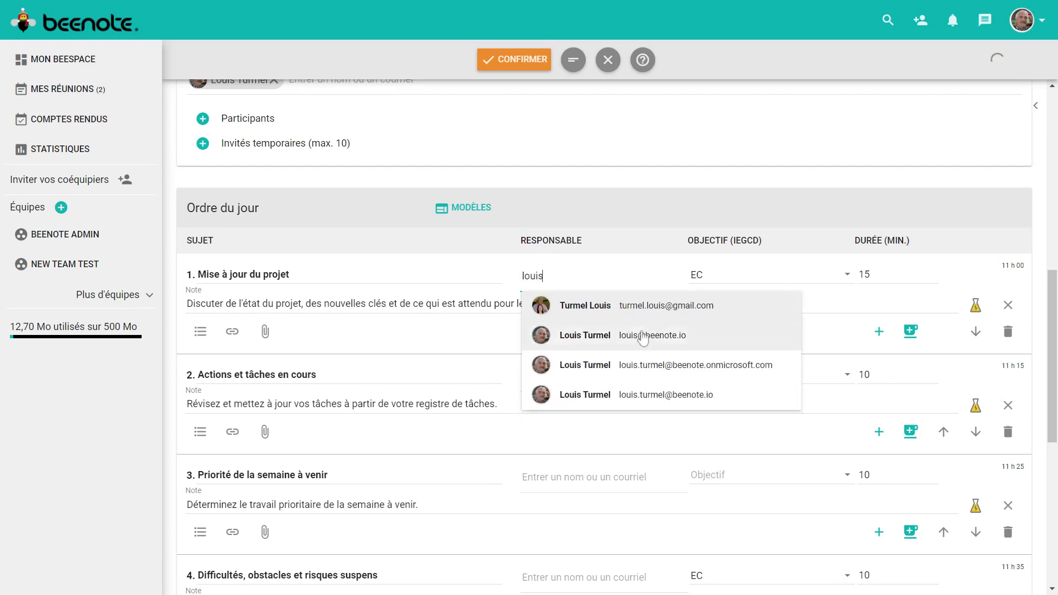
pyautogui.click(660, 406)
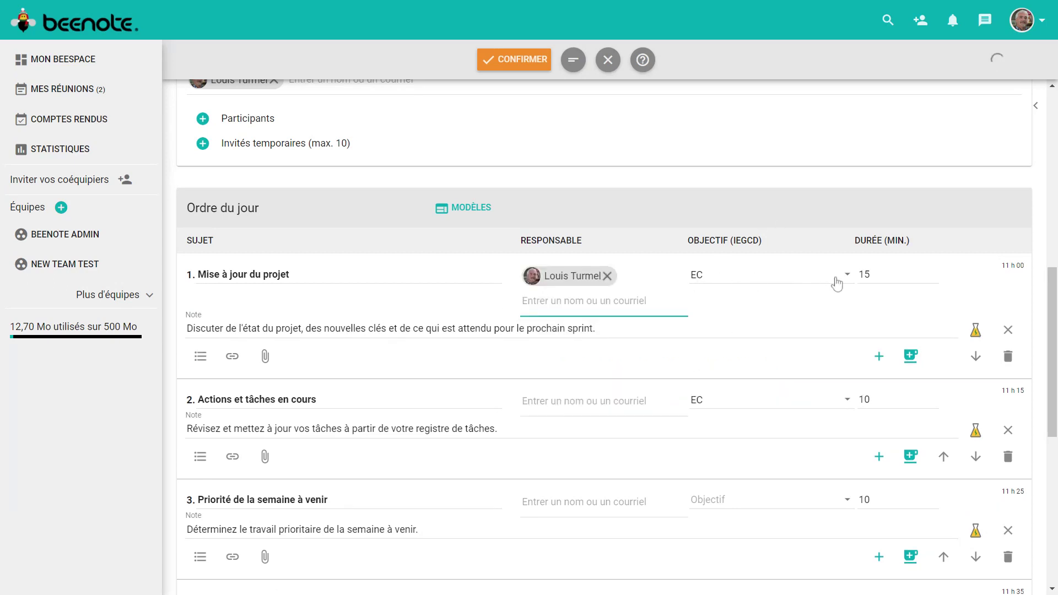
pyautogui.click(846, 277)
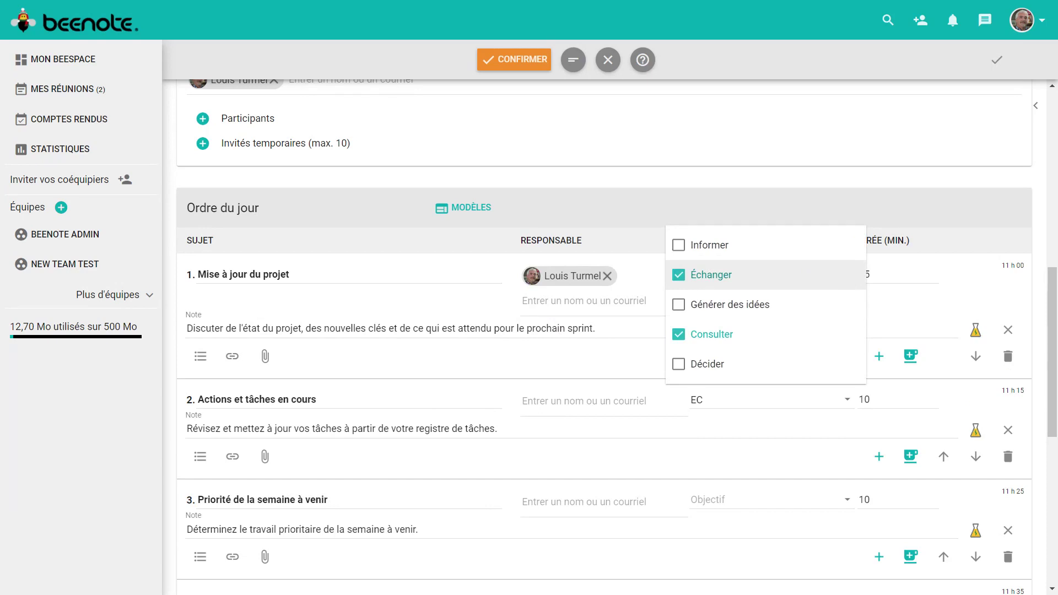
pyautogui.click(934, 309)
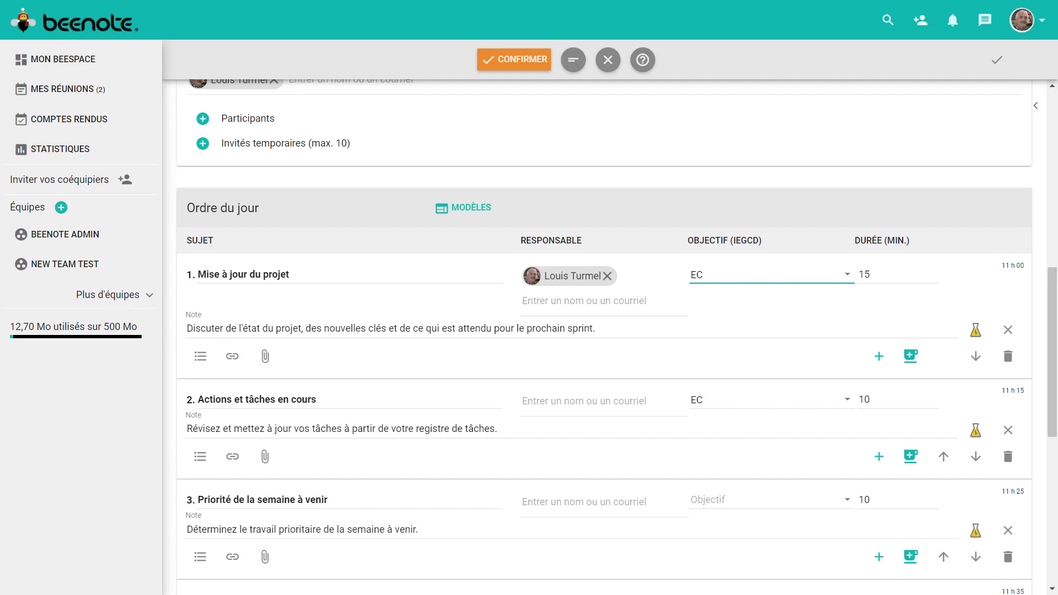
# Step: Add a list with the items 1, 2 and 3 to the topic Mise à jour du projet
pyautogui.click(200, 357)
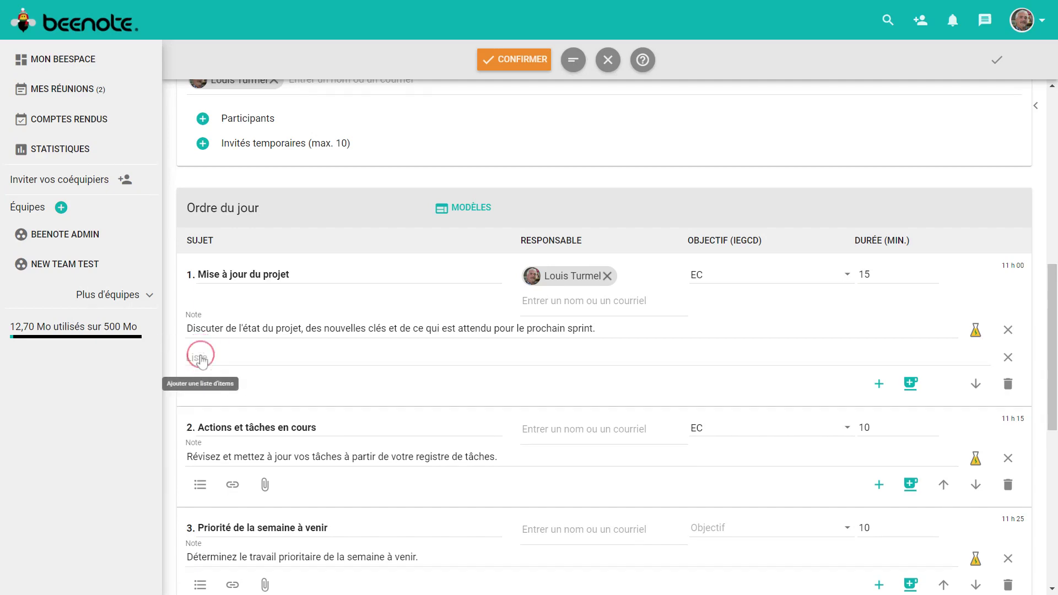
pyautogui.write('1')
pyautogui.press('Return')
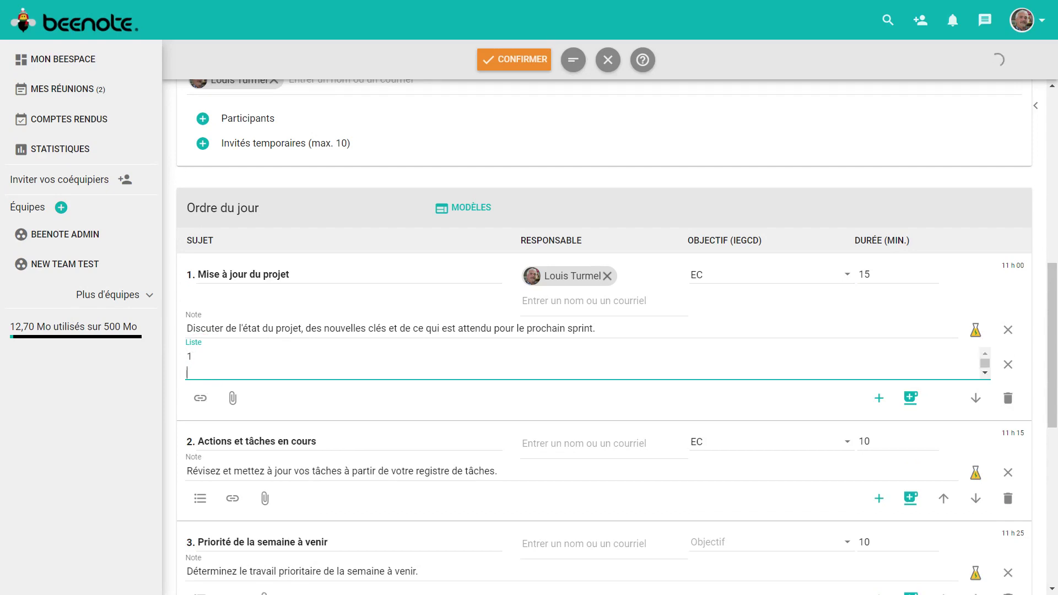
pyautogui.write('2')
pyautogui.press('Return')
pyautogui.write('3')
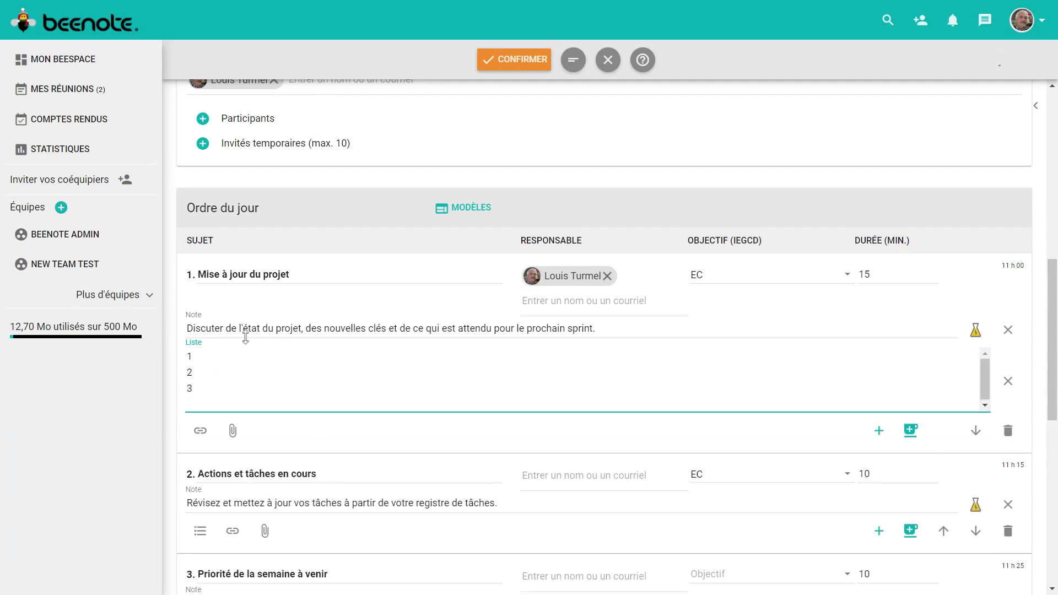
pyautogui.click(303, 429)
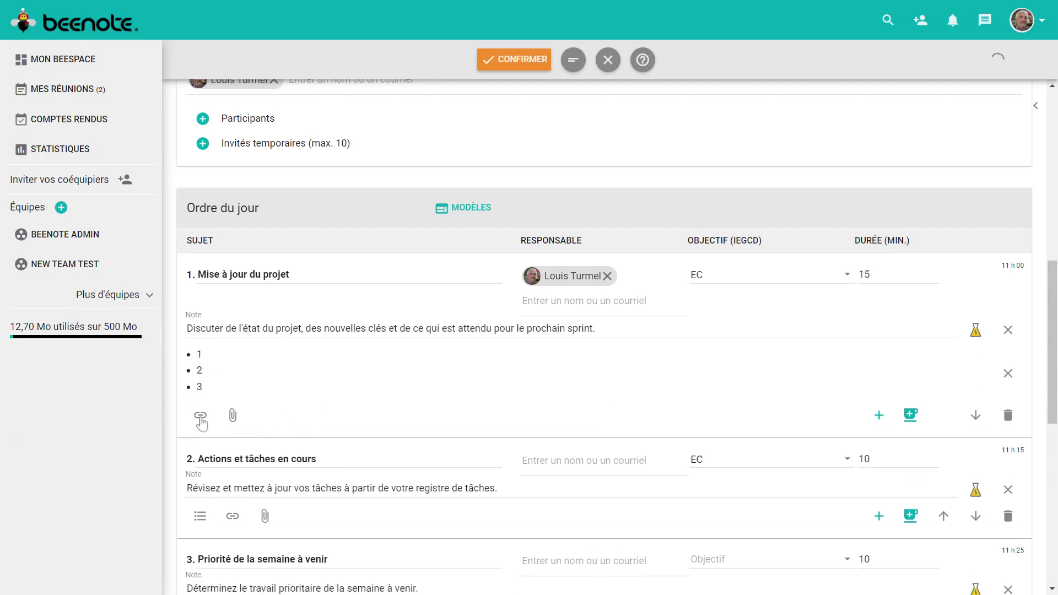
# Step: Check the form for adding a link to the topic Mise à jour du projet and close it without adding one
pyautogui.click(200, 416)
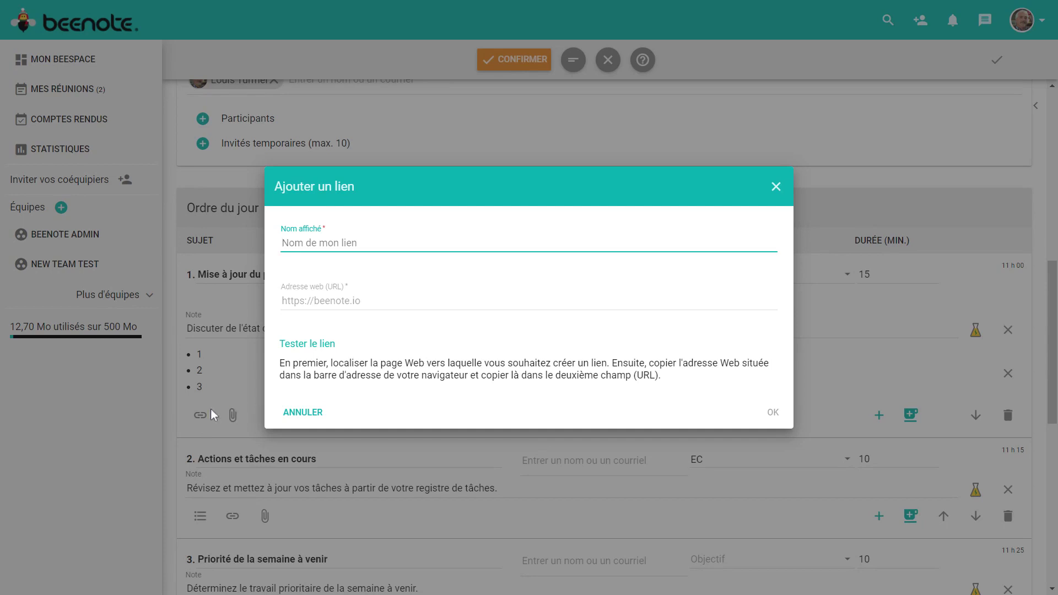
pyautogui.click(301, 414)
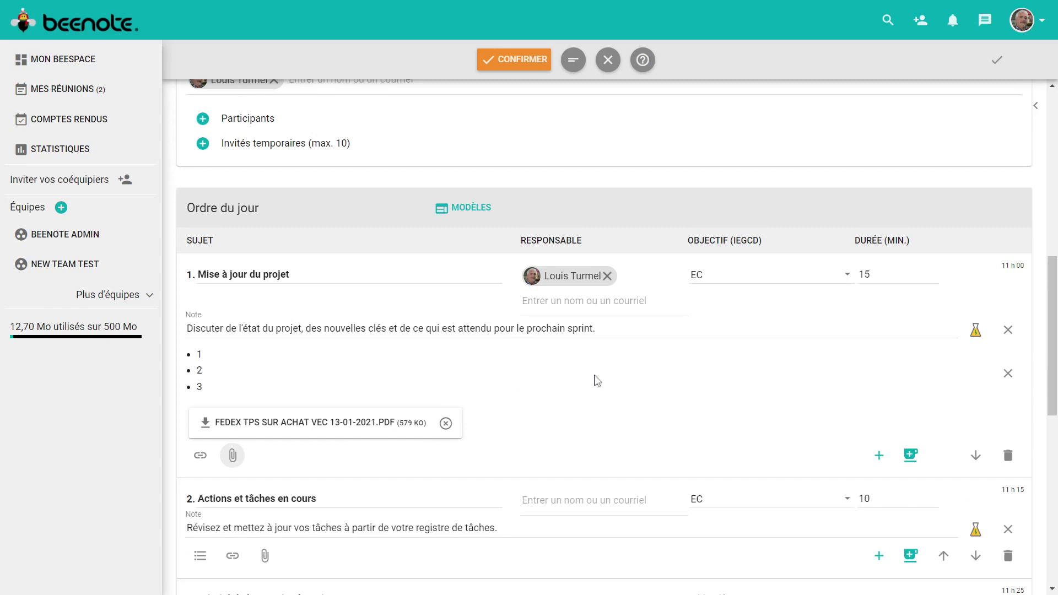
# Step: Move the topic Priorité de la semaine à venir one place down in the agenda and back up again
pyautogui.scroll(-5, 609, 385)
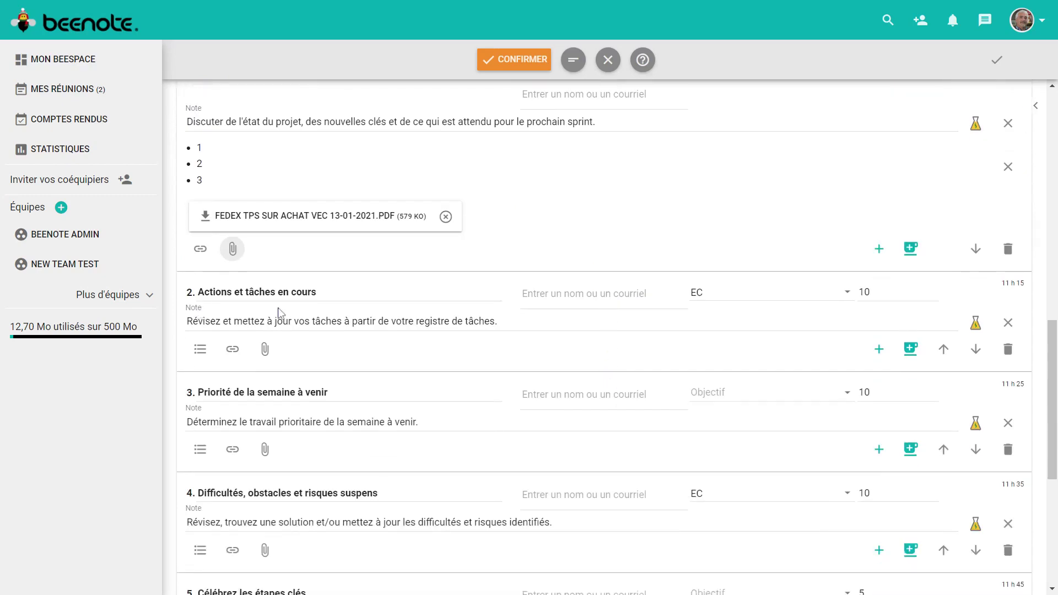
pyautogui.scroll(-5, 248, 322)
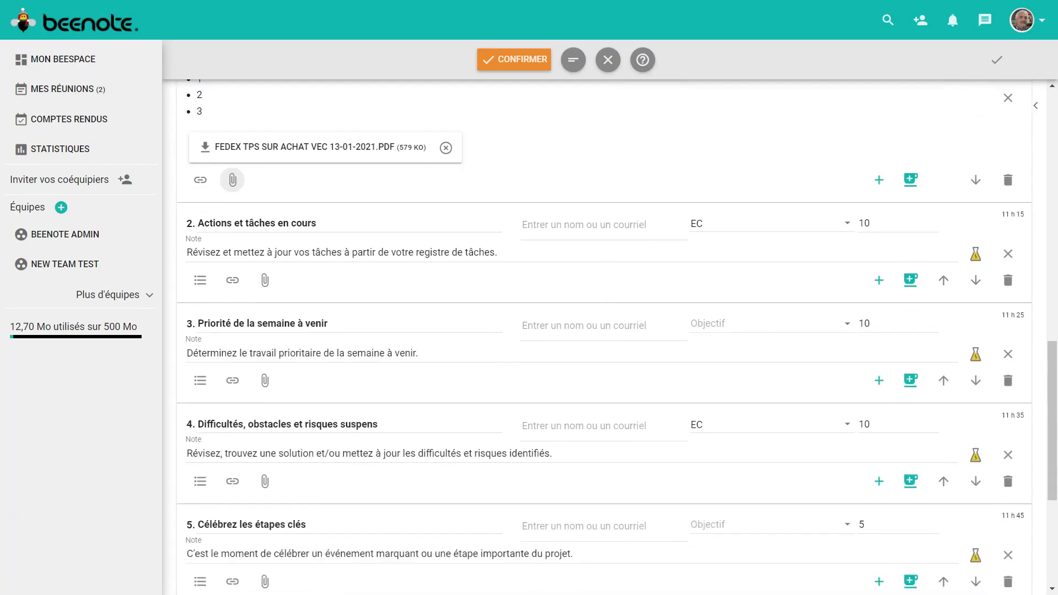
pyautogui.scroll(2, 250, 322)
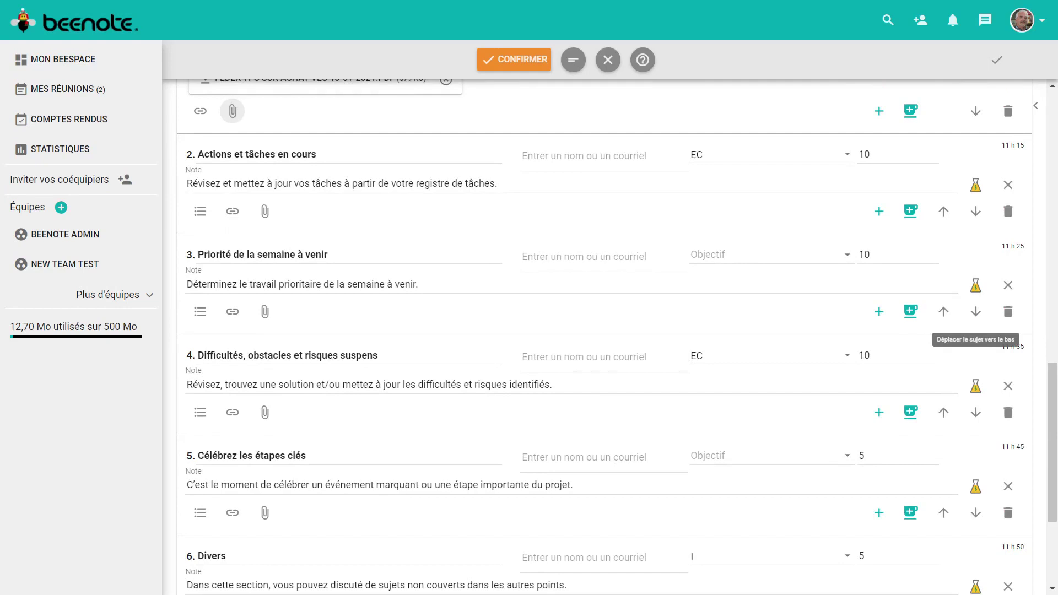
pyautogui.click(975, 311)
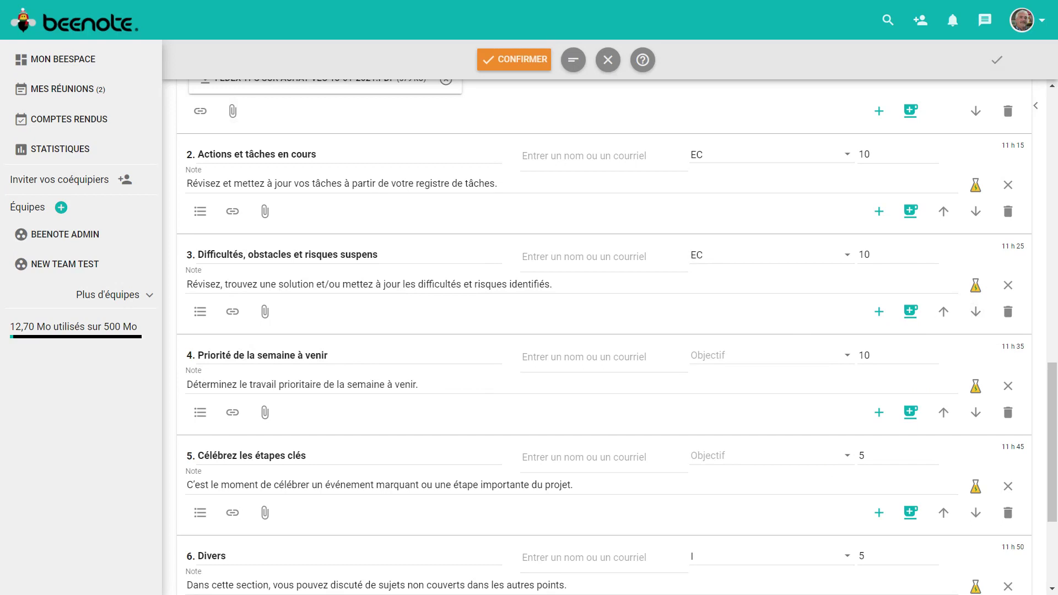
pyautogui.click(945, 415)
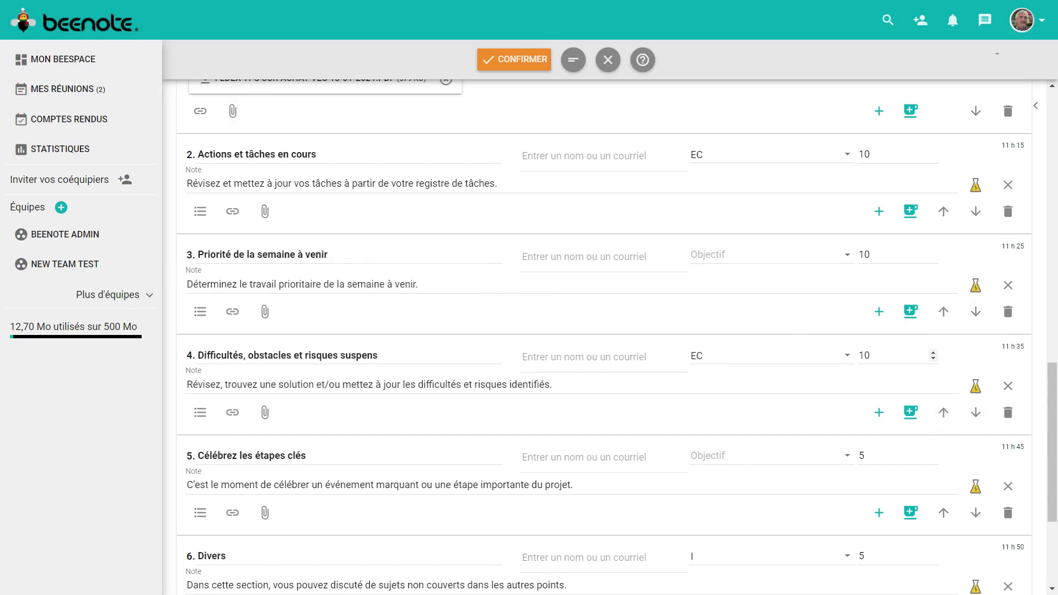
# Step: Insert a 10-minute break before the topic Priorité de la semaine à venir and check the agenda's total duration
pyautogui.click(910, 312)
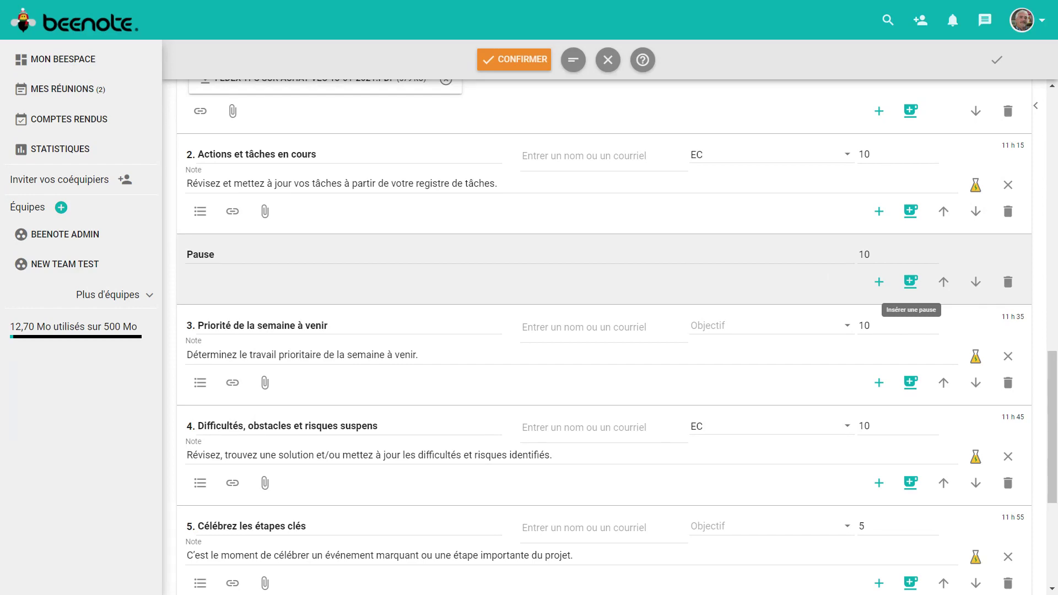
pyautogui.scroll(-5, 614, 394)
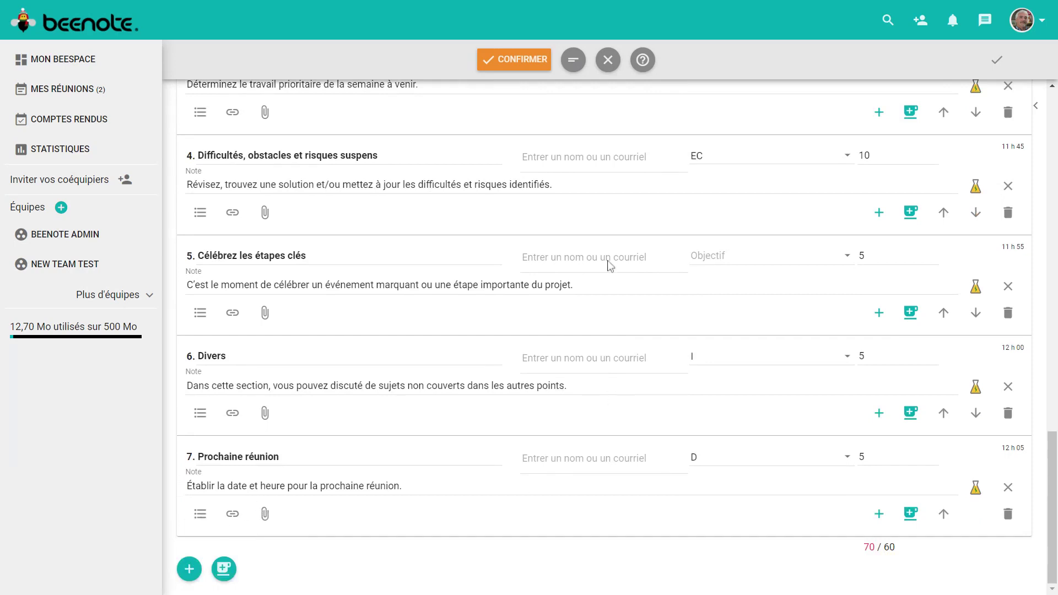
# Step: Confirm the meeting with its end time adjusted to the agenda's duration, and set the agenda state to Confirmé after trying Brouillon
pyautogui.click(515, 62)
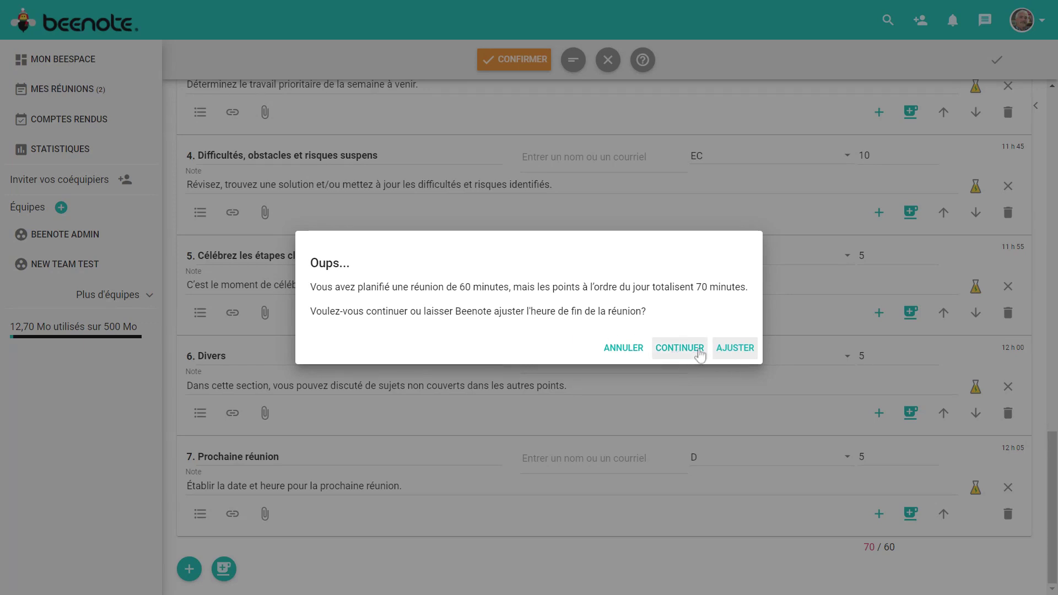
pyautogui.click(738, 349)
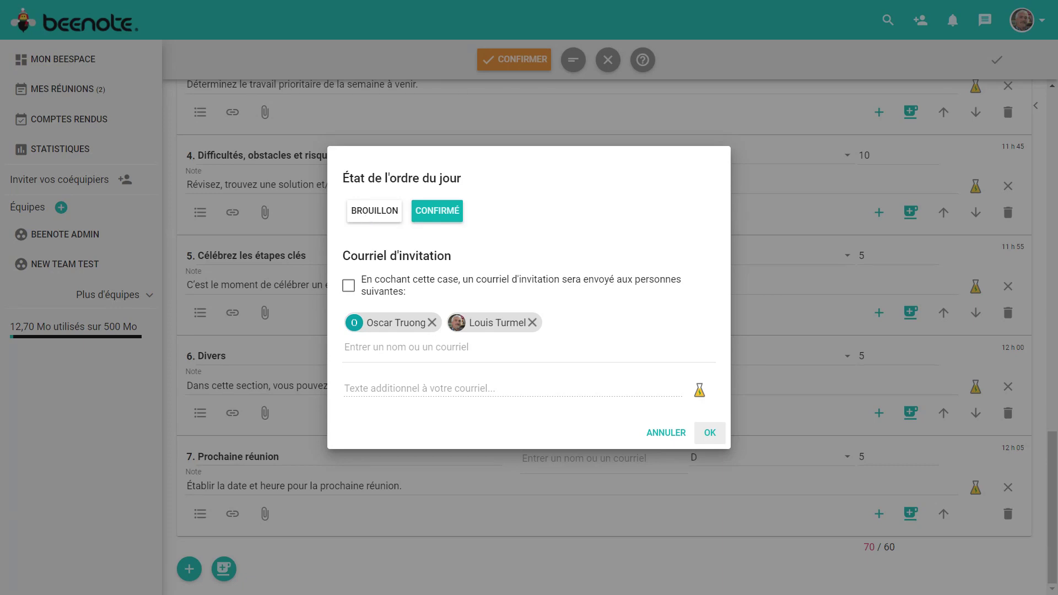
pyautogui.click(368, 214)
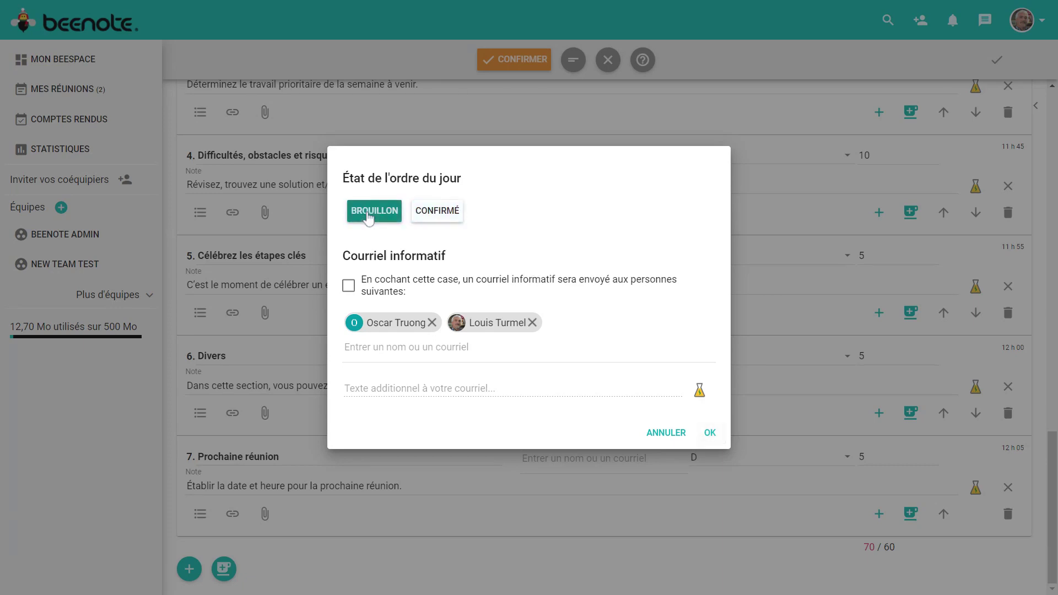
pyautogui.click(439, 218)
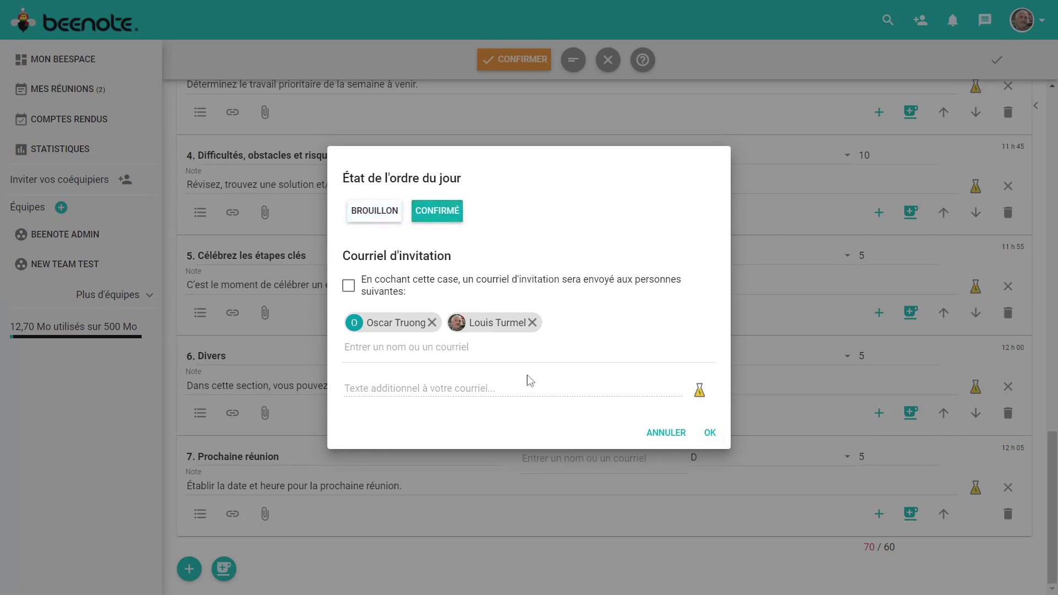
# Step: Toggle the invitation email option, check the additional text field, and save the confirmed meeting
pyautogui.click(348, 286)
pyautogui.click(354, 387)
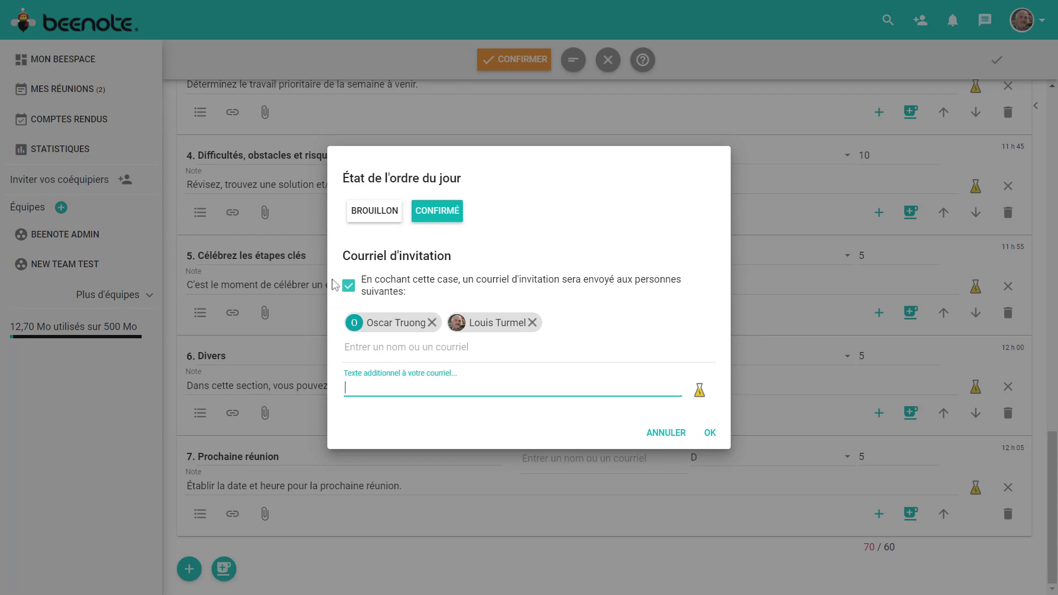
pyautogui.click(348, 285)
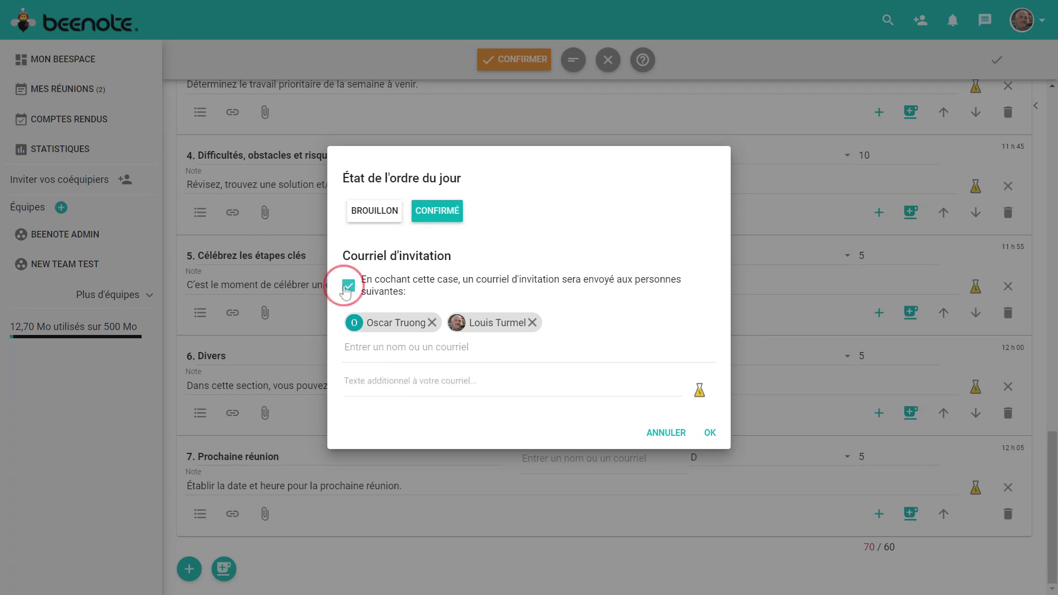
pyautogui.click(709, 433)
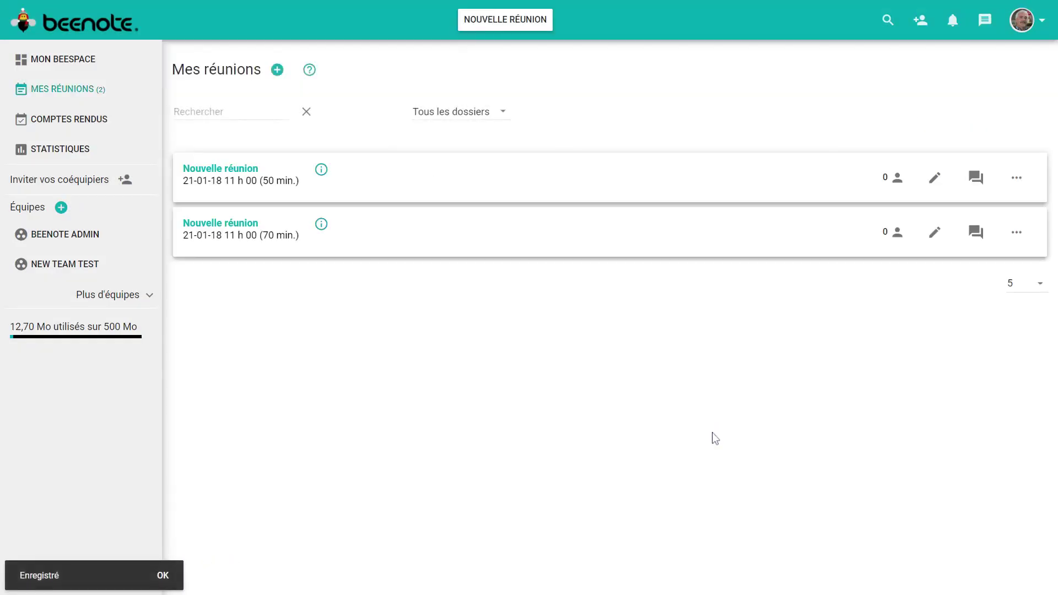
# Step: Open the Mon Beespace page
pyautogui.click(70, 65)
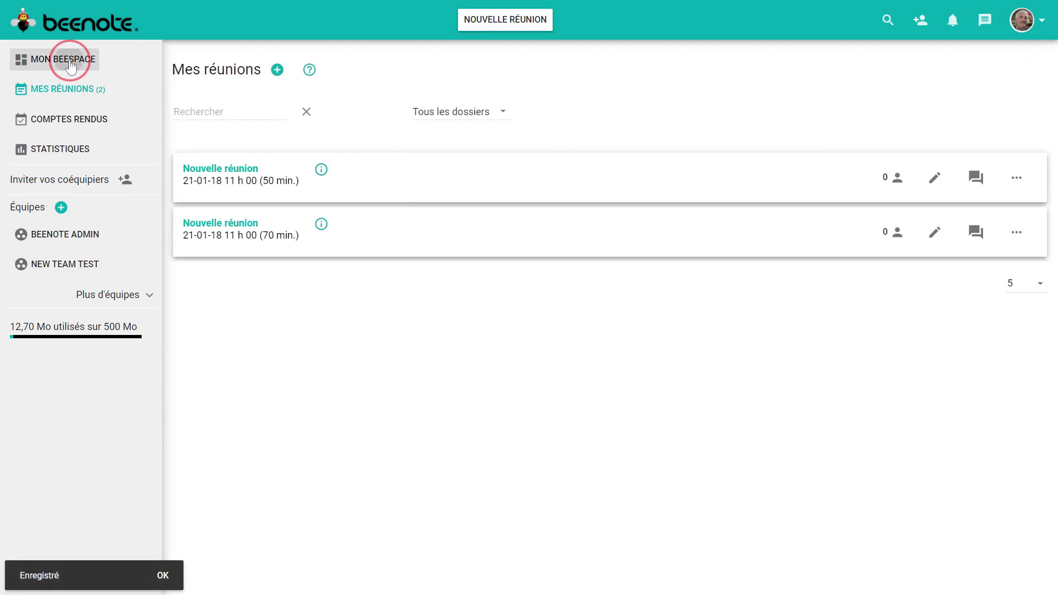